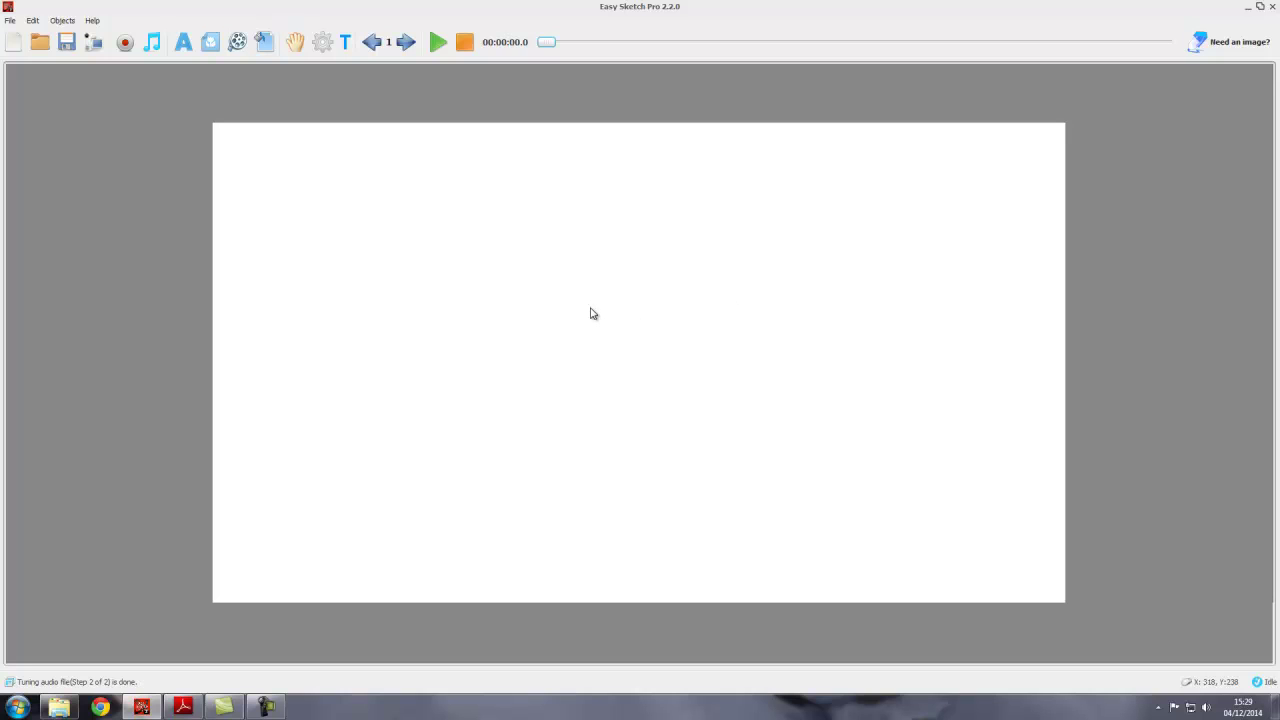
# - Add the hunter from the Characters image library and move it to the canvas's upper left
pyautogui.click(211, 44)
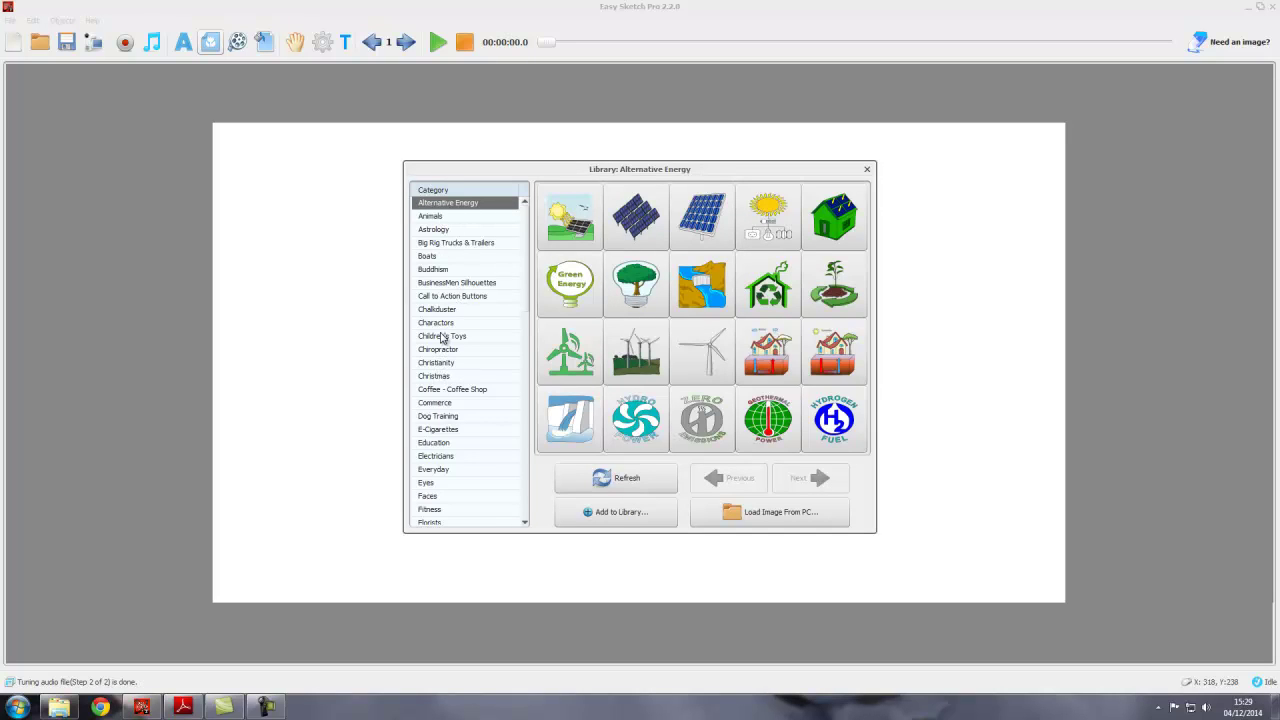
pyautogui.click(437, 323)
pyautogui.click(577, 232)
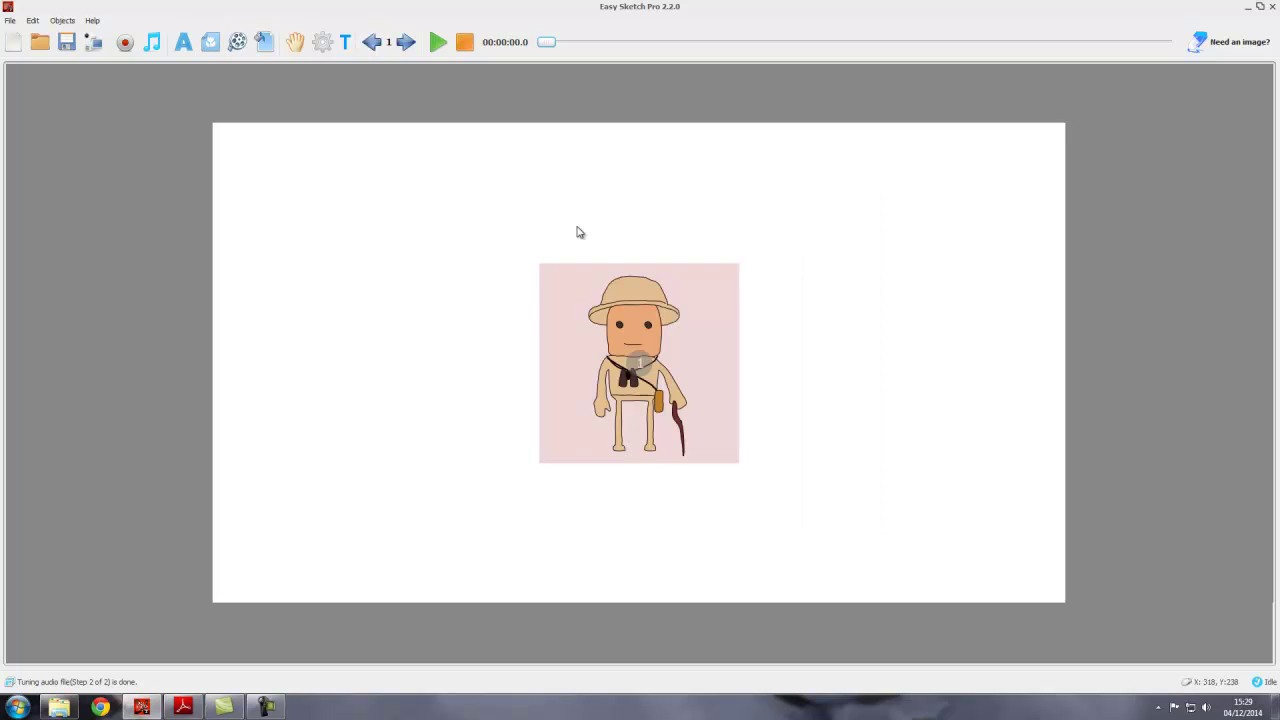
pyautogui.click(648, 347)
pyautogui.moveTo(648, 347); pyautogui.dragTo(485, 246)
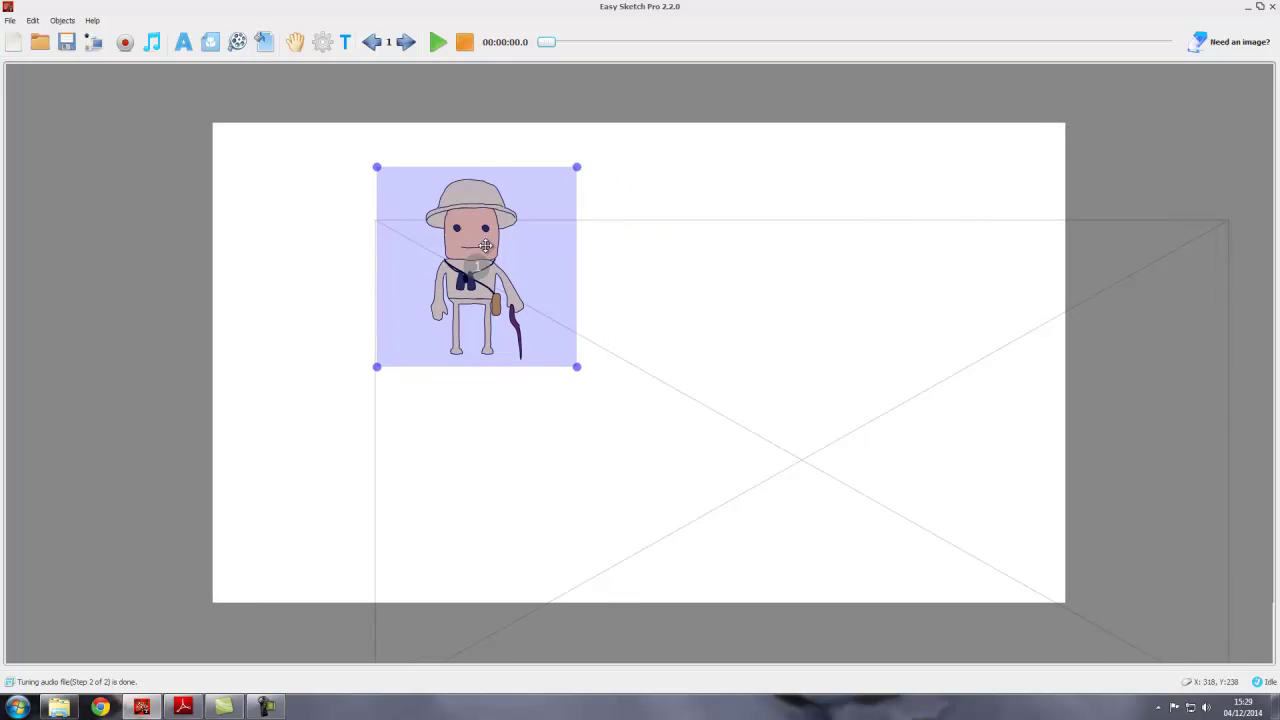
pyautogui.click(557, 398)
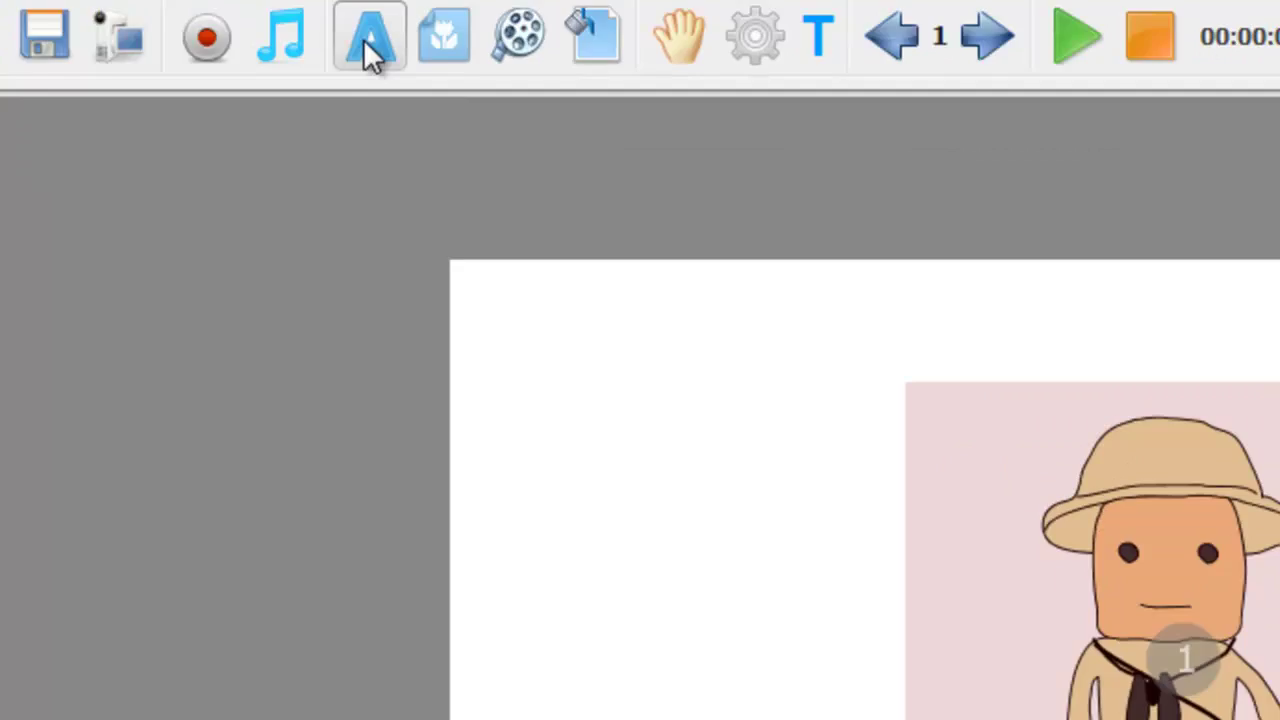
# - Start a new text and keep Sketch Rockwell as its font
pyautogui.click(574, 143)
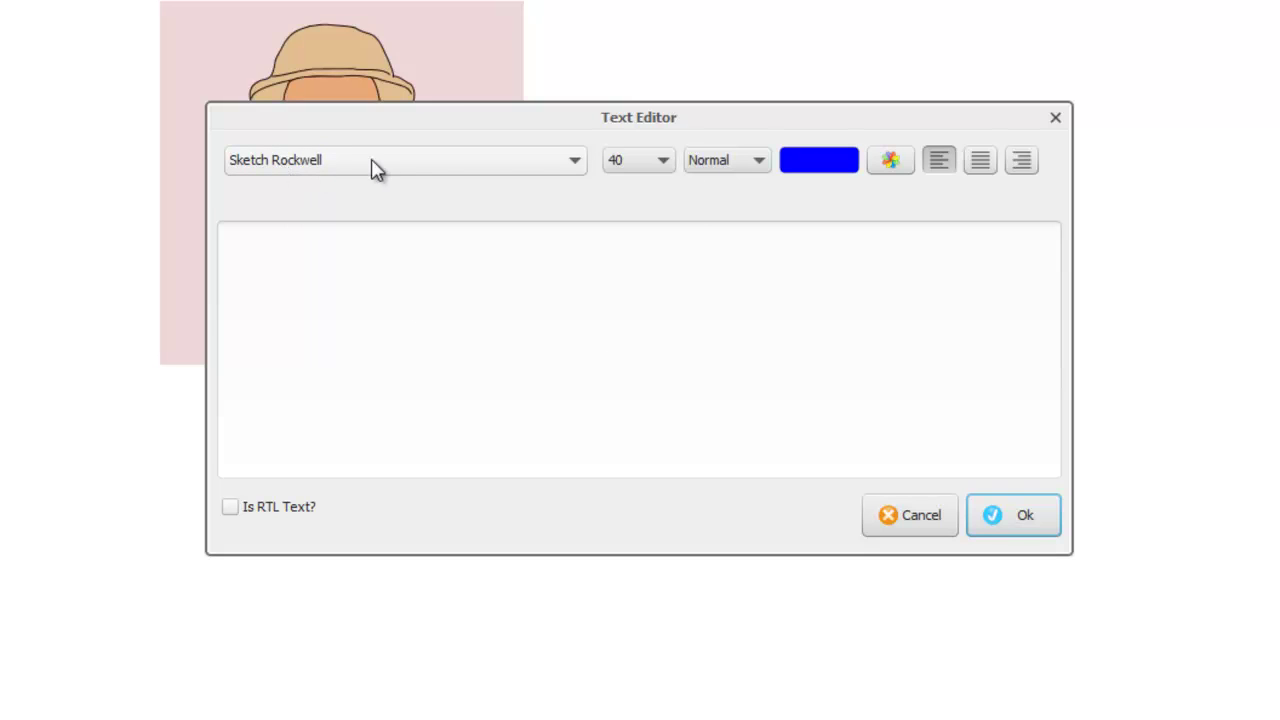
pyautogui.click(576, 163)
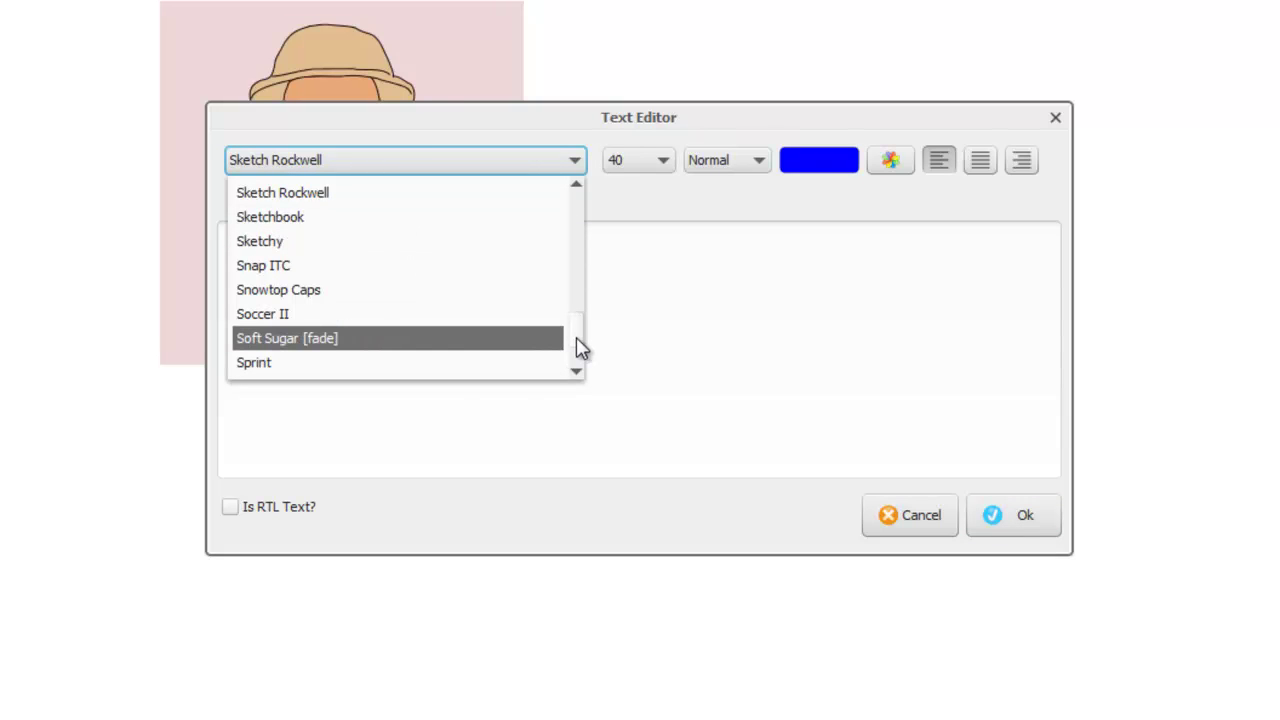
pyautogui.moveTo(581, 347); pyautogui.dragTo(580, 266)
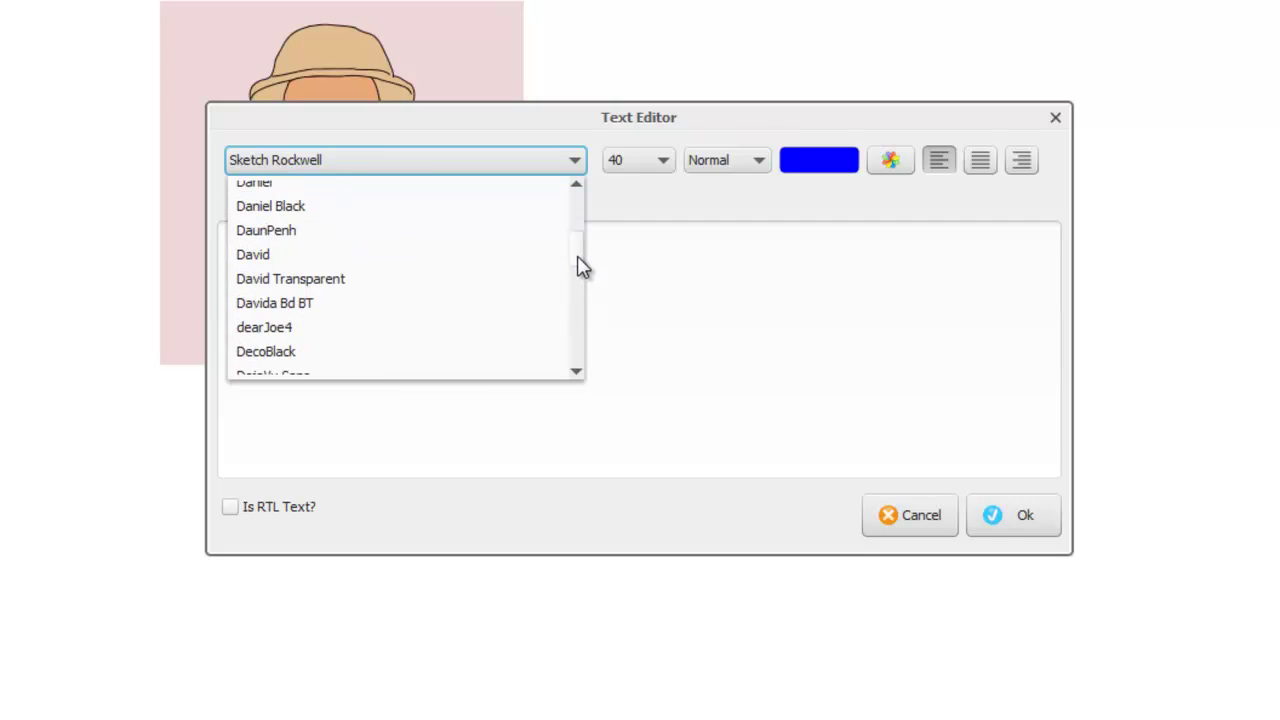
pyautogui.click(576, 160)
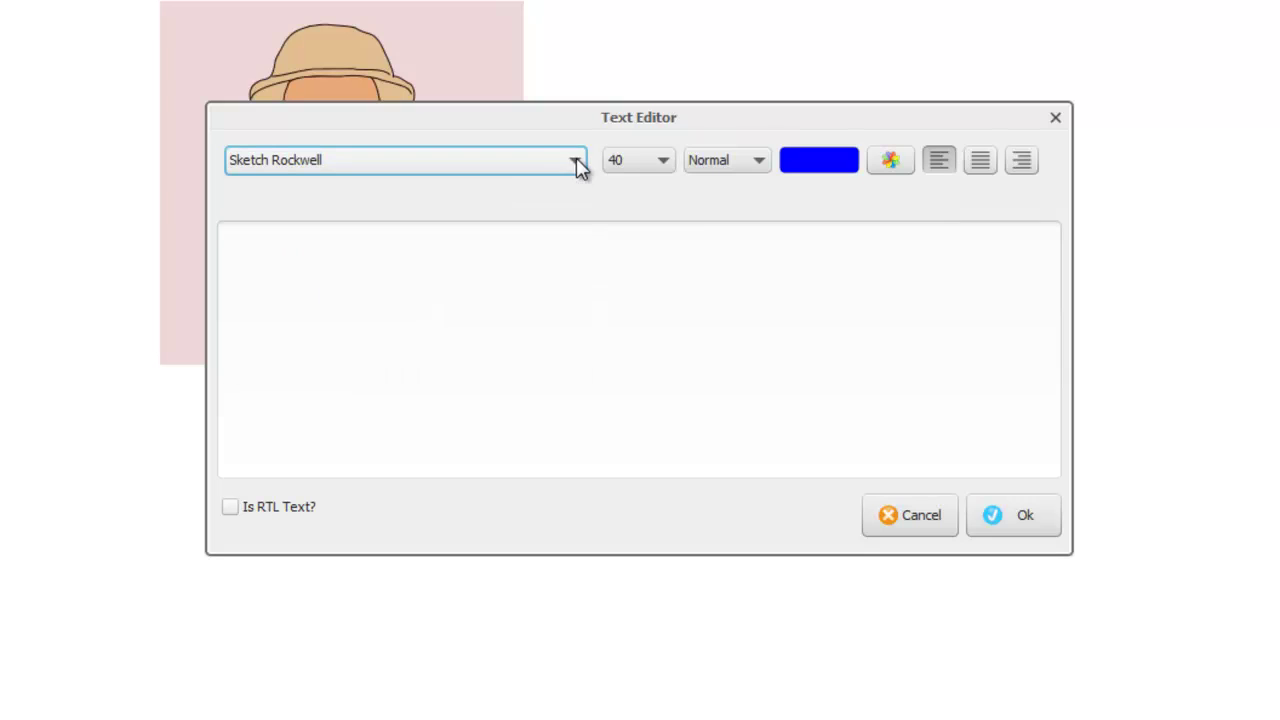
# - Leave the font size at 40 and the text style at Normal
pyautogui.click(664, 162)
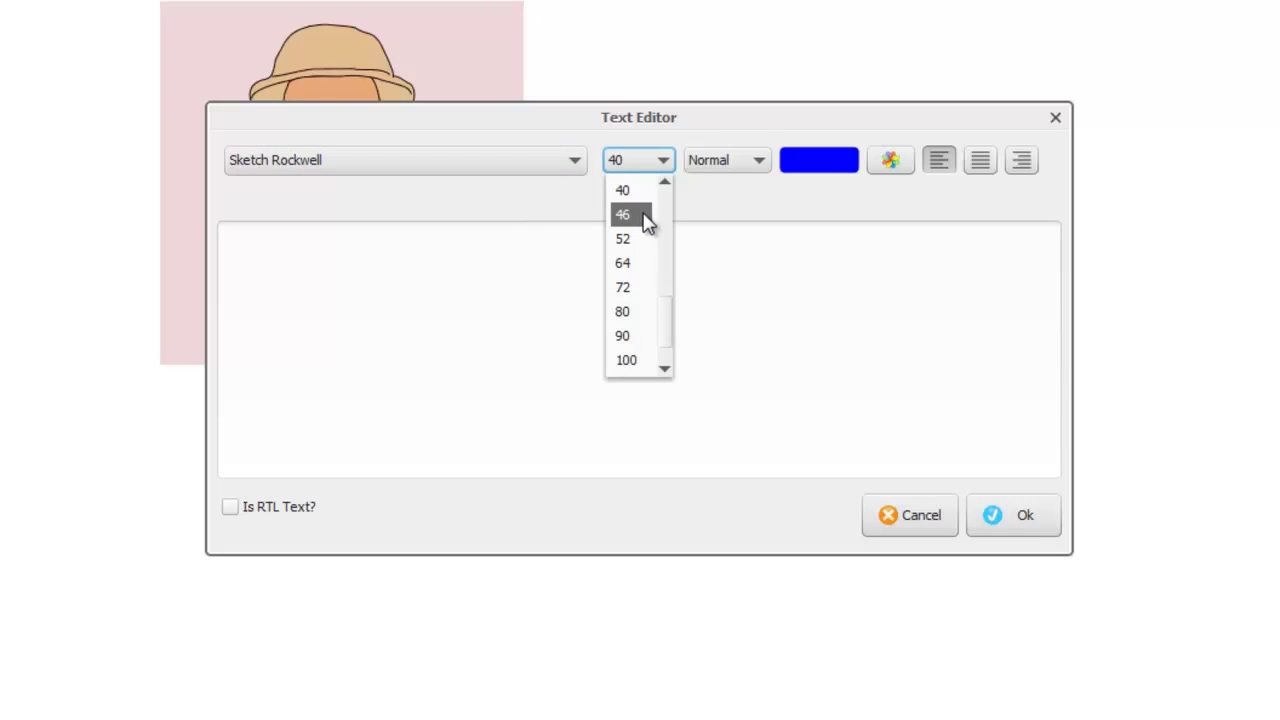
pyautogui.scroll(2, 669, 330)
pyautogui.moveTo(683, 281)
pyautogui.mouseDown()
pyautogui.moveTo(679, 206)
pyautogui.moveTo(674, 374)
pyautogui.moveTo(676, 281)
pyautogui.mouseUp()
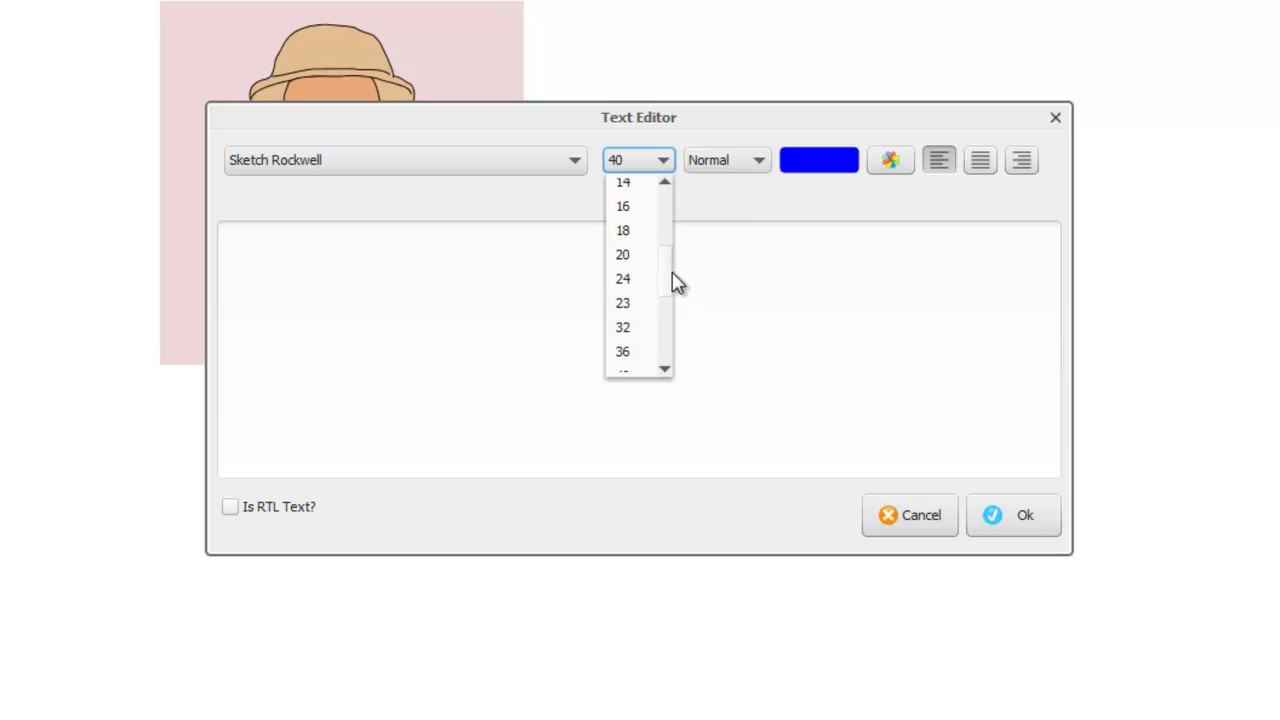
pyautogui.click(664, 162)
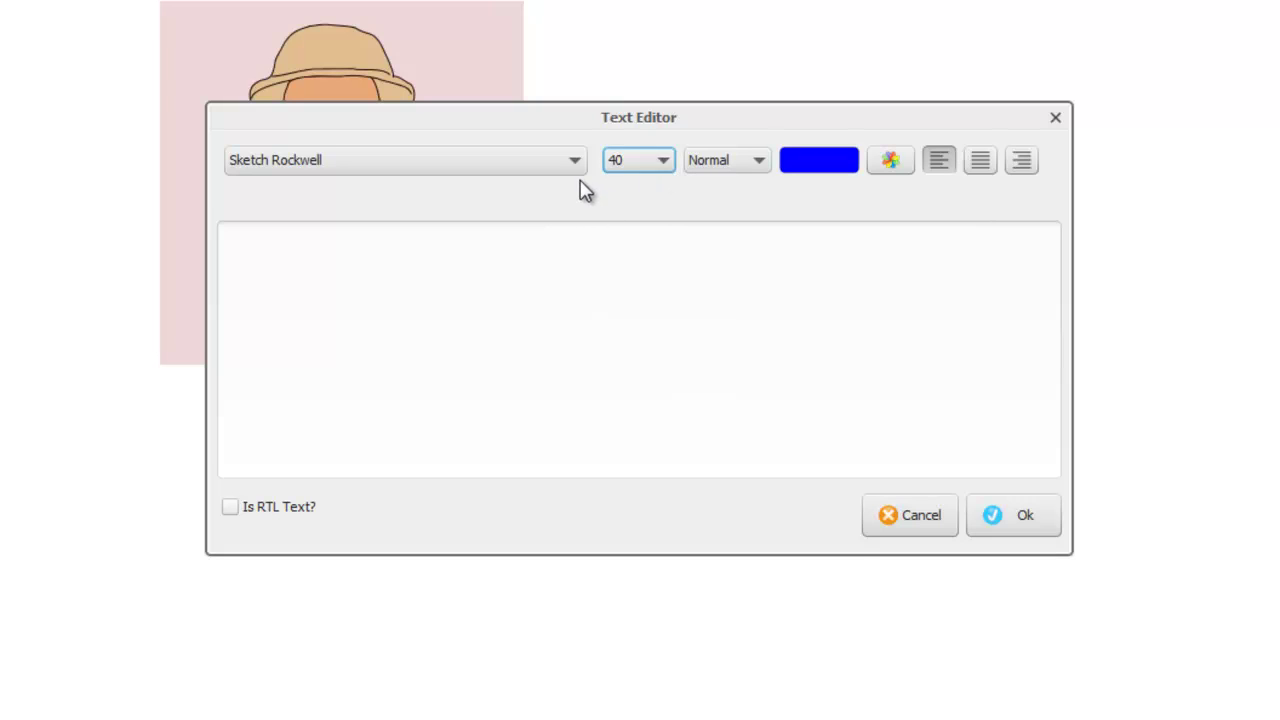
pyautogui.click(760, 163)
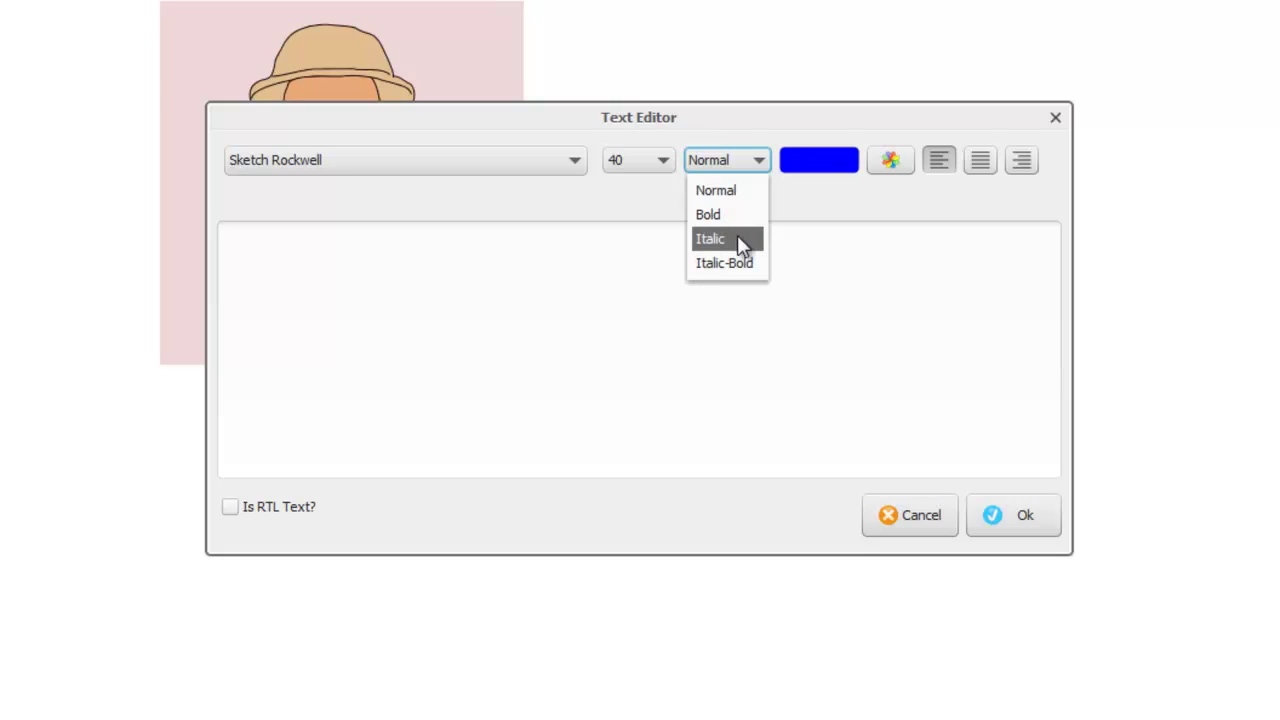
pyautogui.click(759, 161)
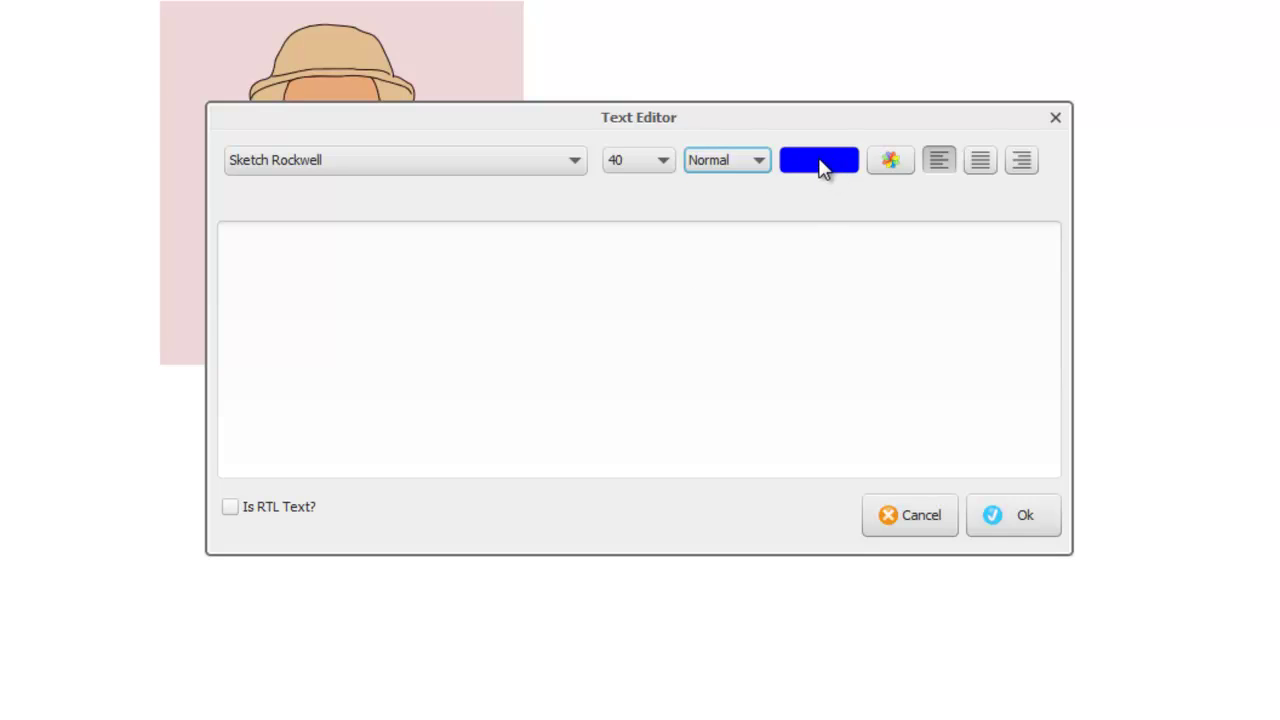
# - Colour the text red, enter 'This is a hunter' and add it to the canvas
pyautogui.click(890, 162)
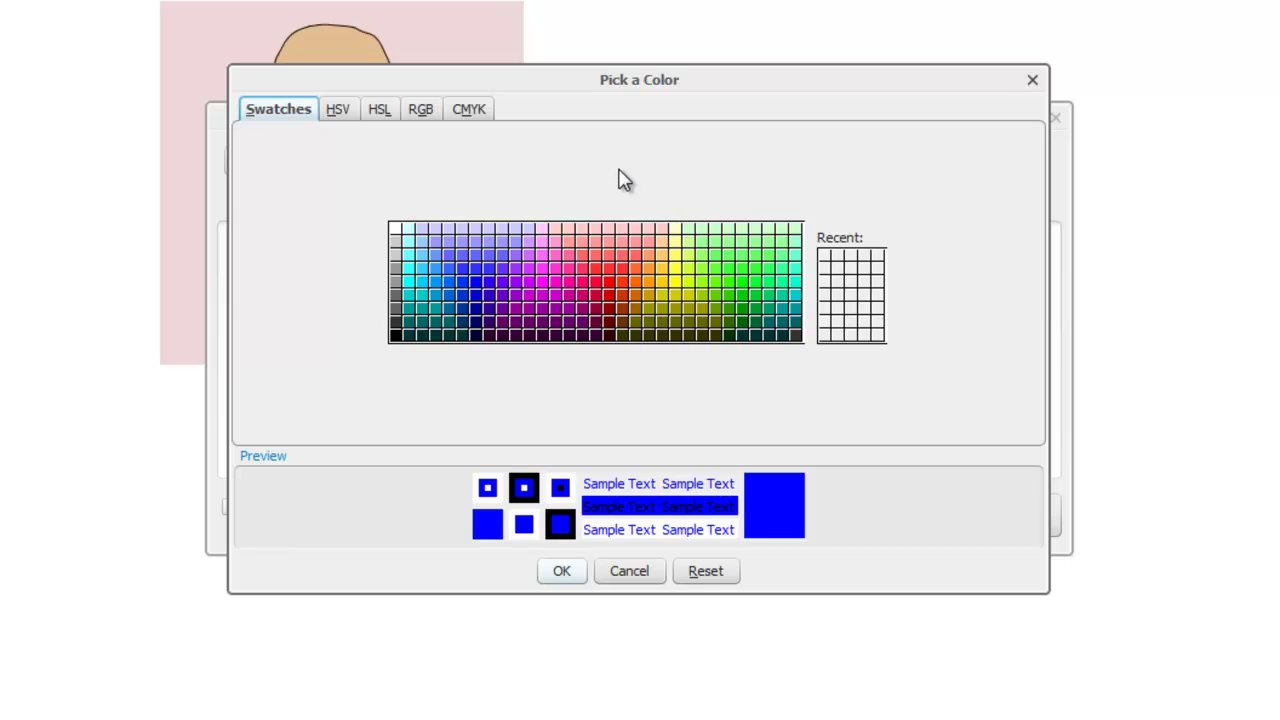
pyautogui.click(595, 281)
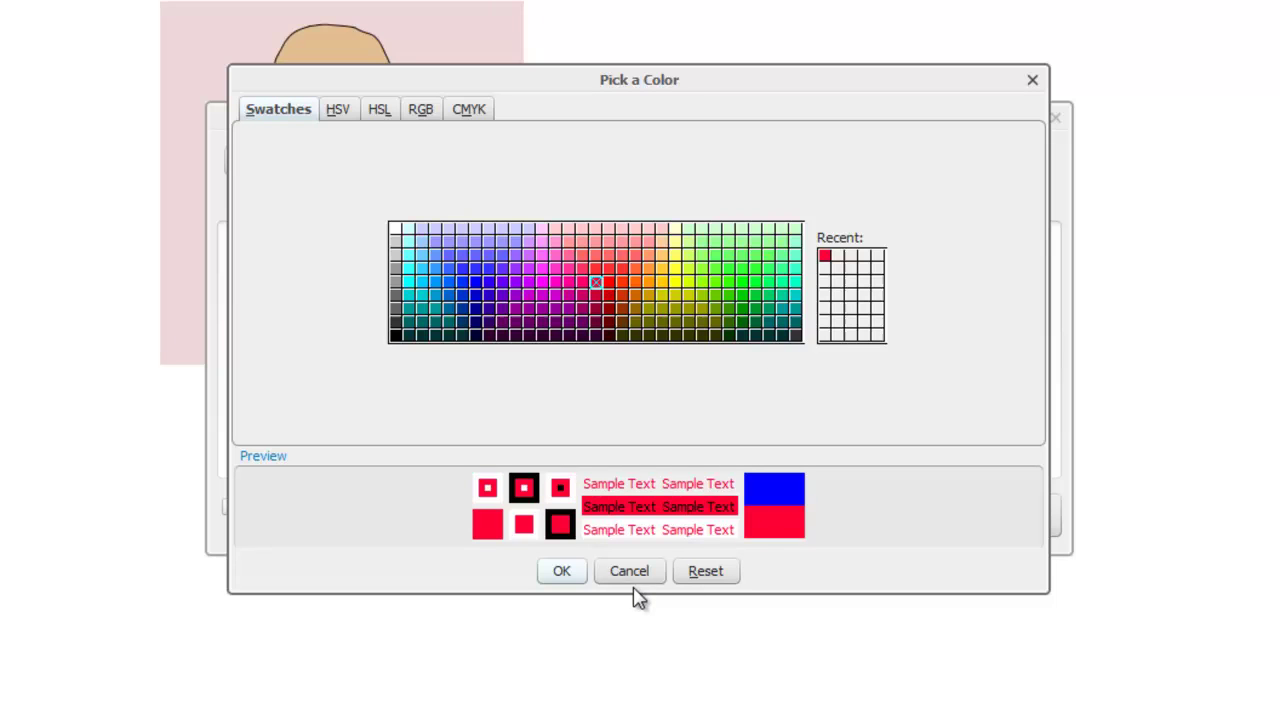
pyautogui.click(563, 571)
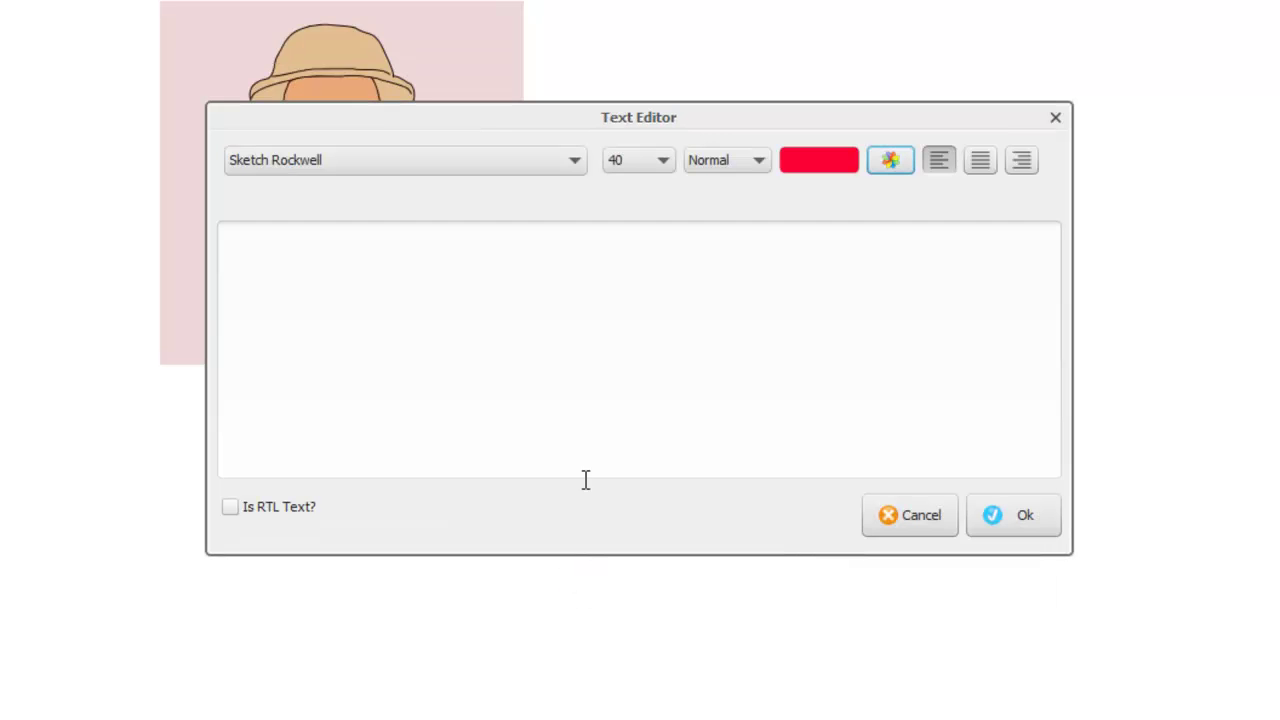
pyautogui.click(280, 248)
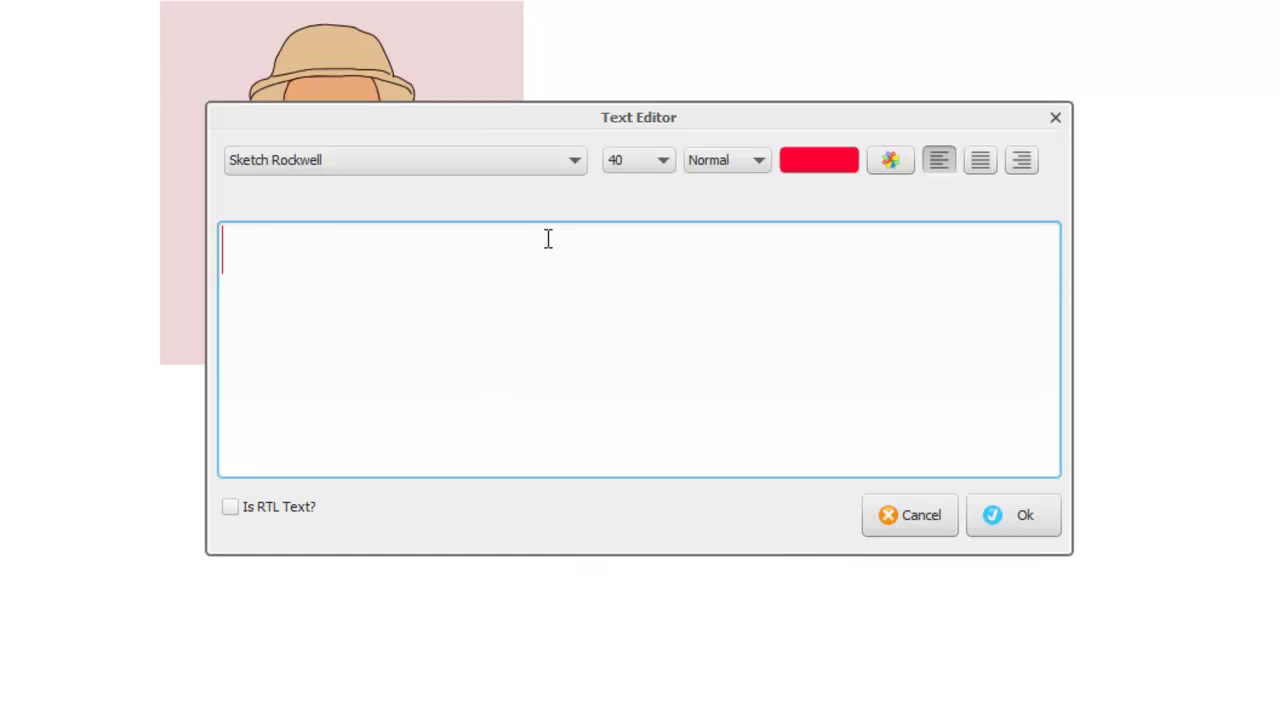
pyautogui.write('Thi')
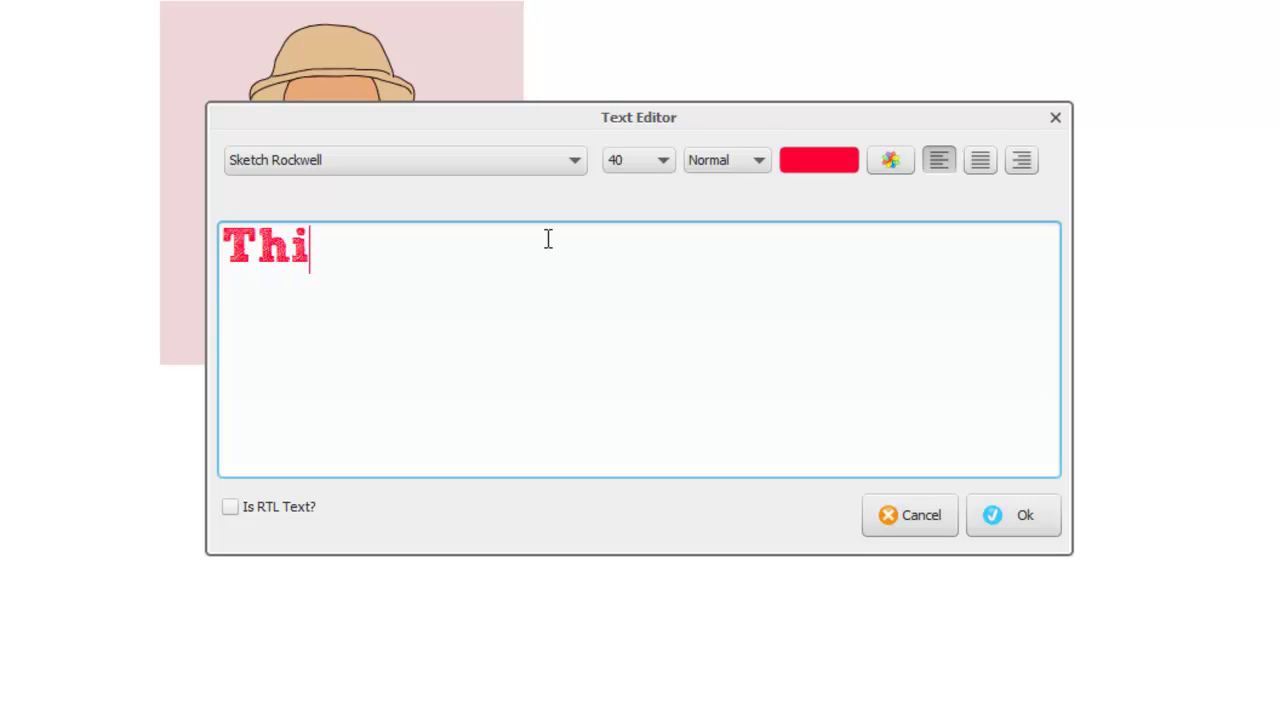
pyautogui.write('s is a hunter')
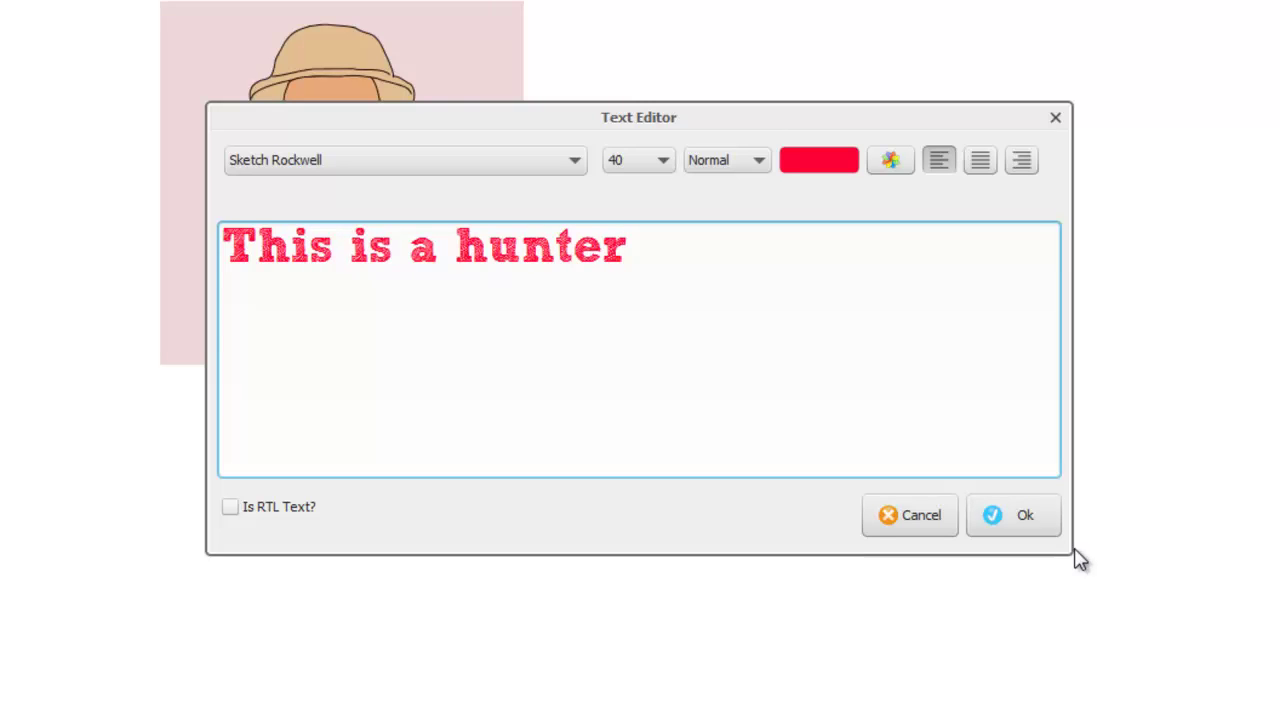
pyautogui.click(1025, 530)
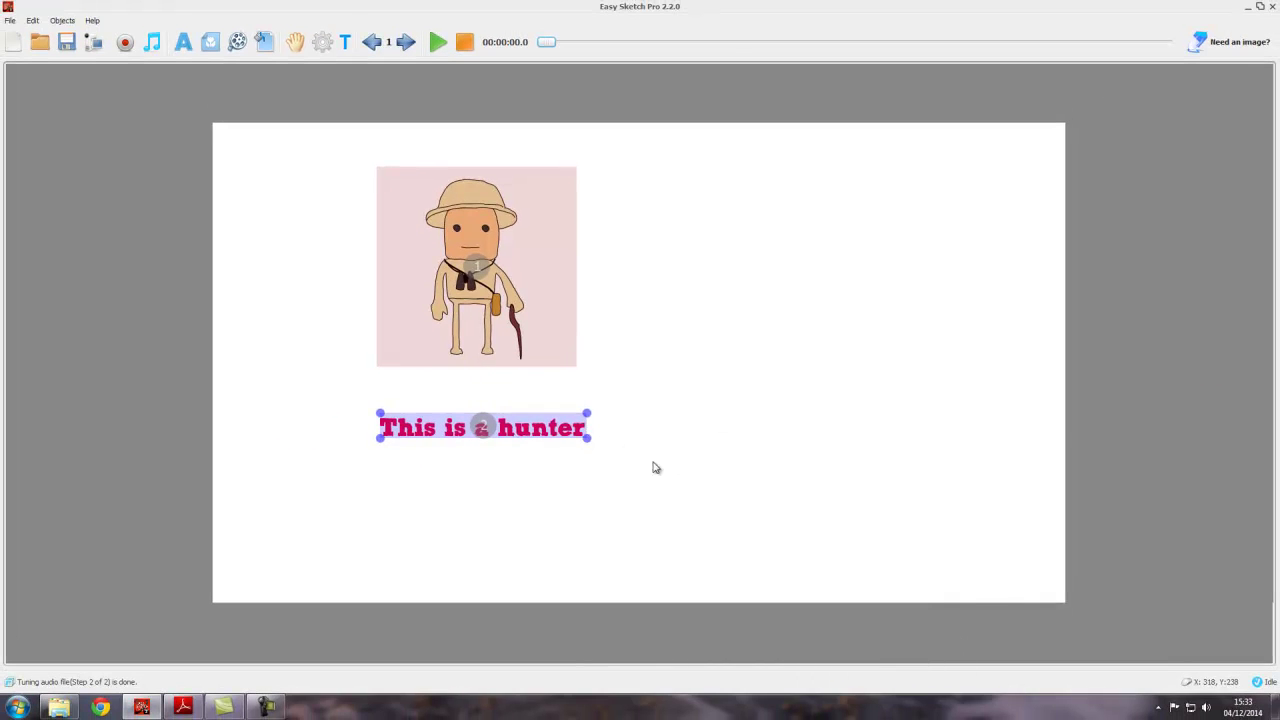
# - Deselect the caption, leaving it directly beneath the hunter picture
pyautogui.click(530, 437)
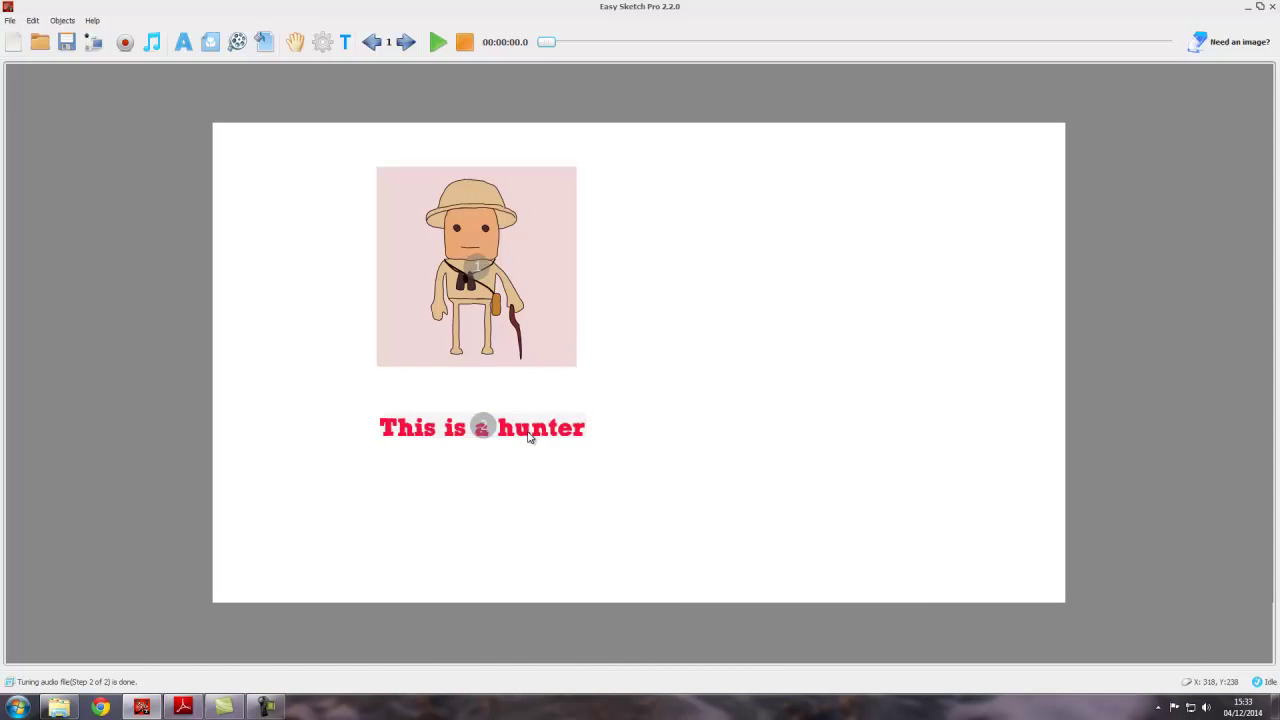
# - Reopen the hunter caption for editing and try centre, right and left alignment
pyautogui.click(530, 437)
pyautogui.rightClick(530, 437)
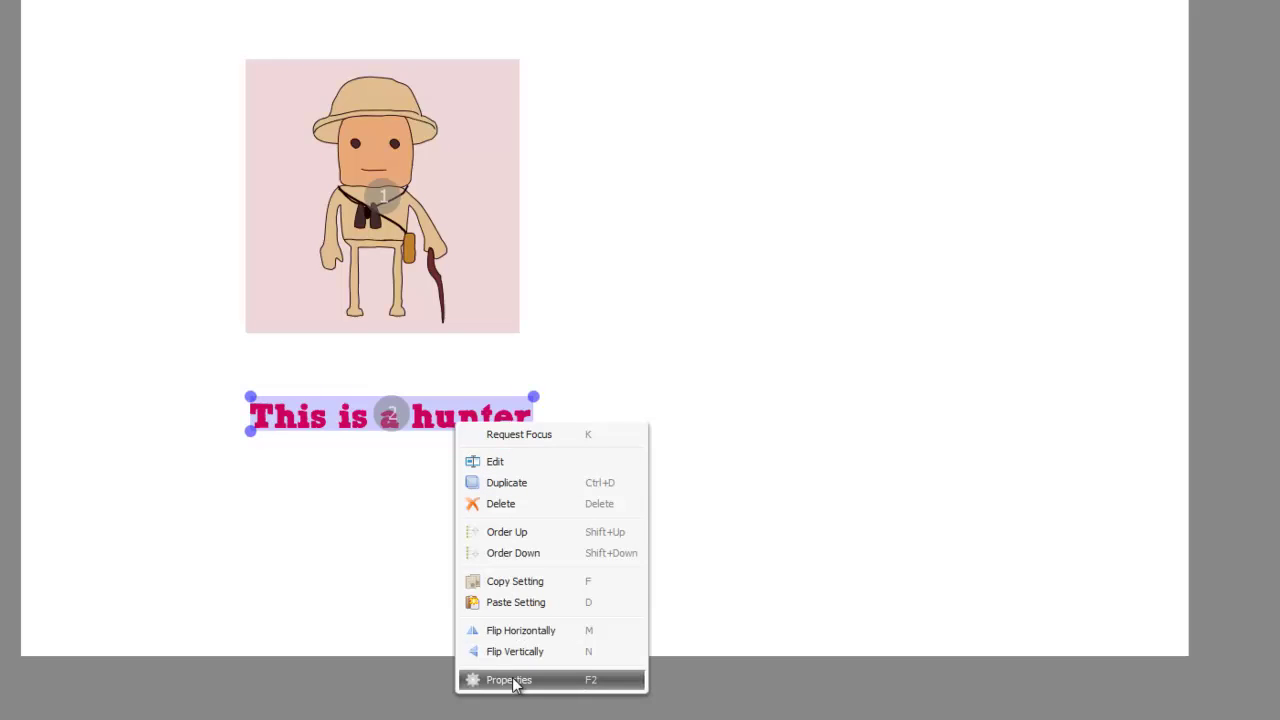
pyautogui.click(494, 462)
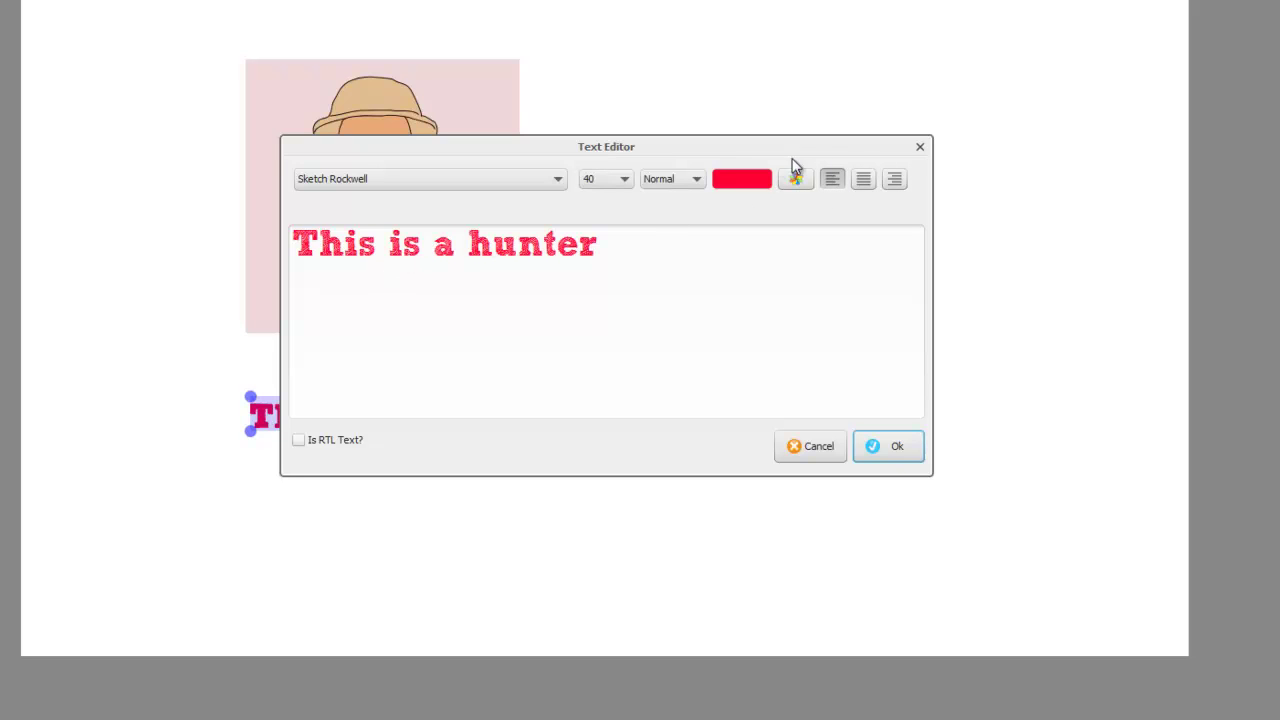
pyautogui.click(864, 179)
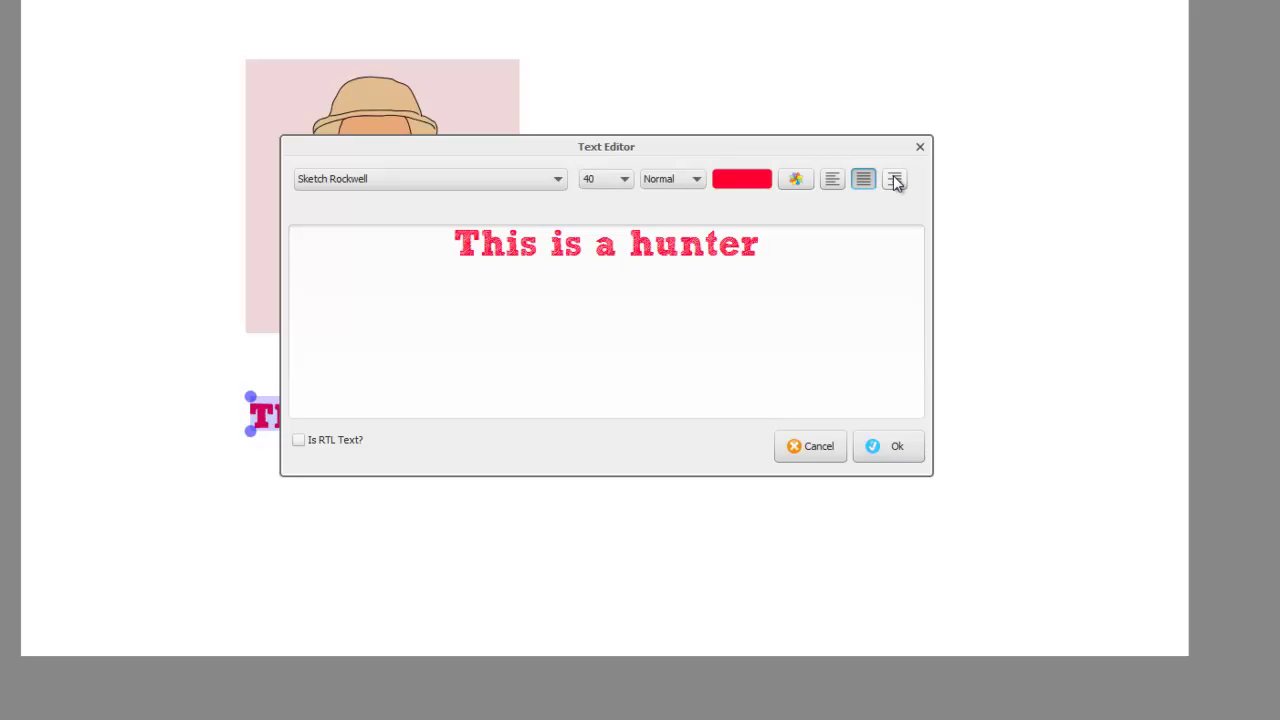
pyautogui.click(894, 179)
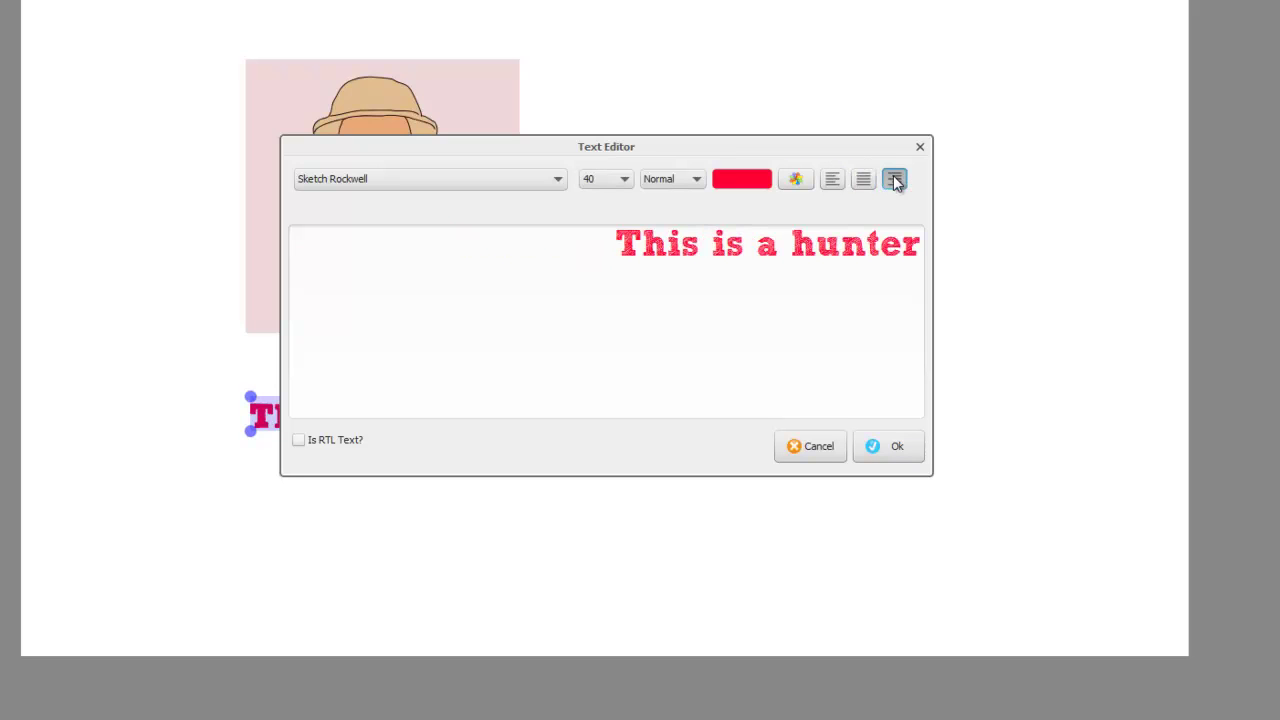
pyautogui.click(832, 179)
# - Add a second line 'And he is mad !' and centre both lines
pyautogui.click(613, 245)
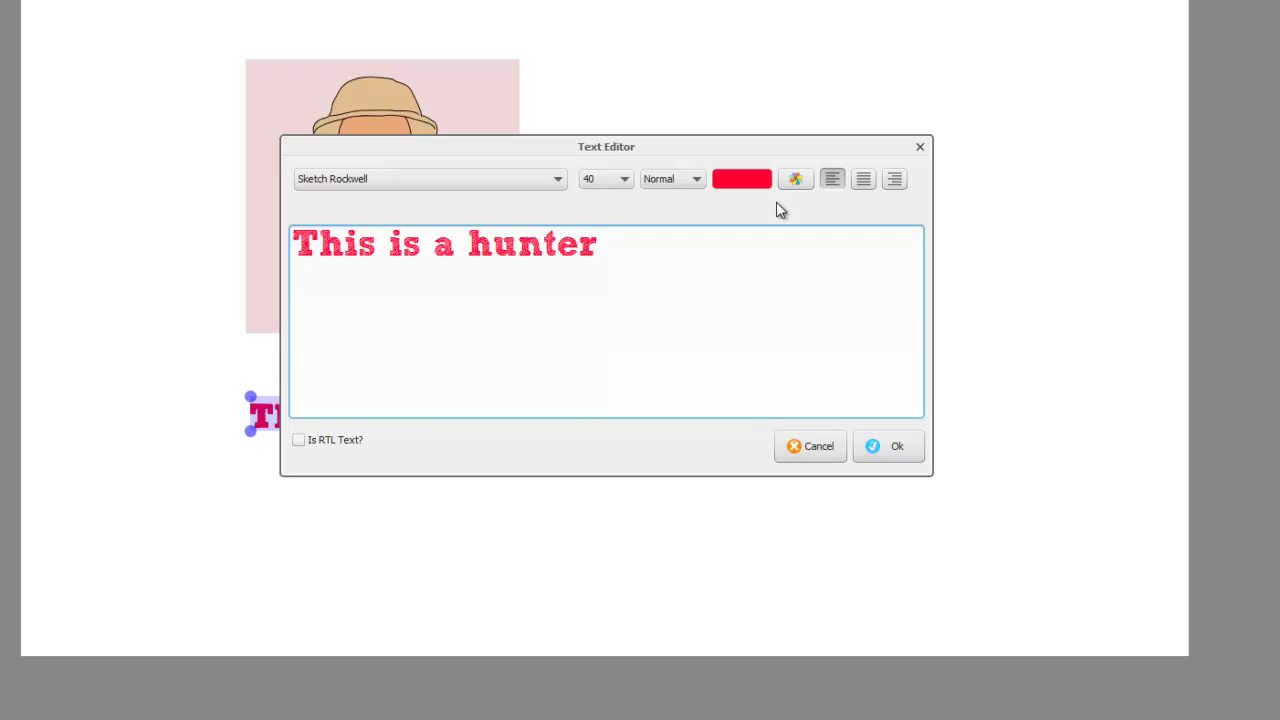
pyautogui.press('Return')
pyautogui.write('Anfd h')
pyautogui.press('BackSpace')
pyautogui.press('BackSpace')
pyautogui.press('BackSpace')
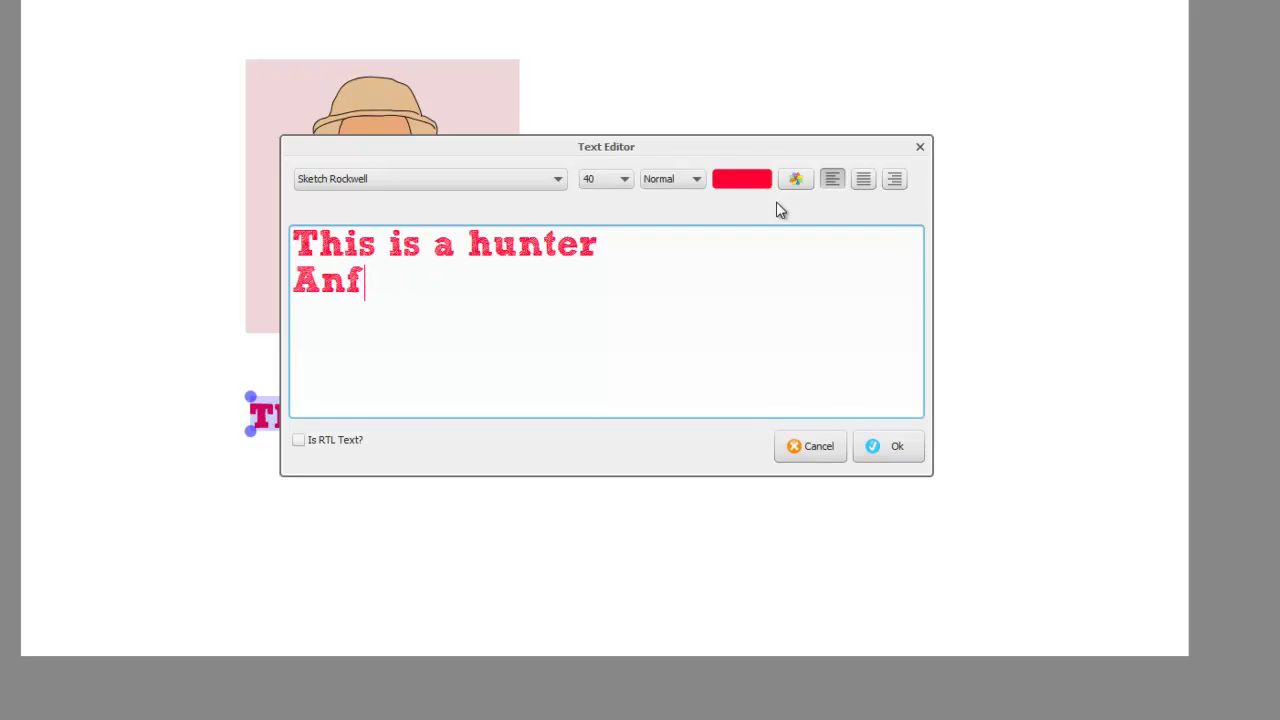
pyautogui.press('BackSpace')
pyautogui.write('d he ios')
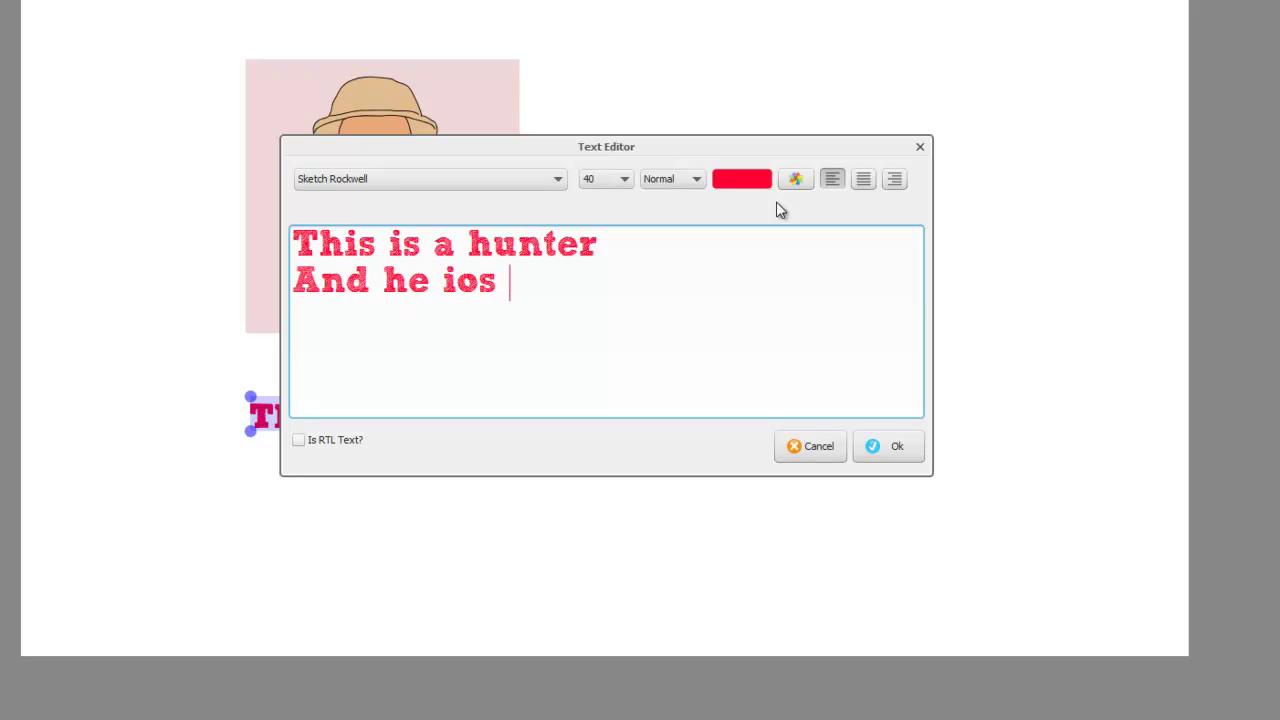
pyautogui.press('BackSpace')
pyautogui.press('BackSpace')
pyautogui.press('BackSpace')
pyautogui.write('s mad')
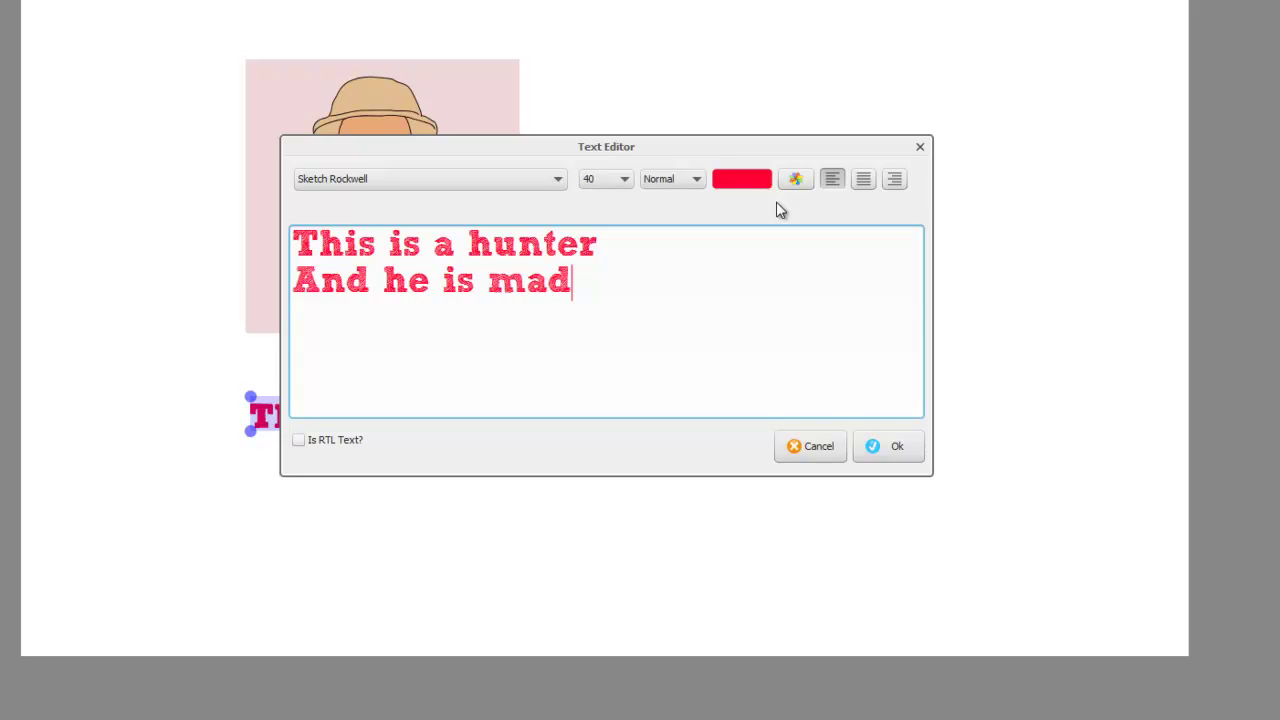
pyautogui.write(' !"')
pyautogui.click(897, 448)
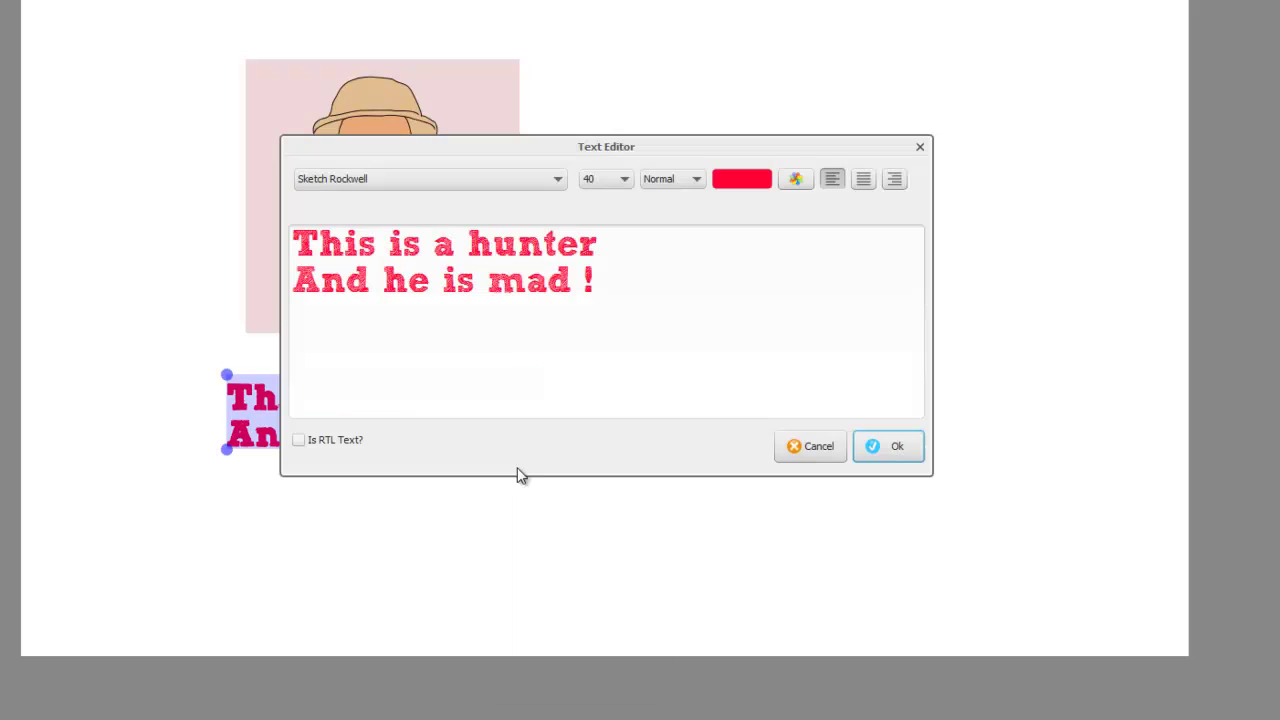
pyautogui.click(863, 178)
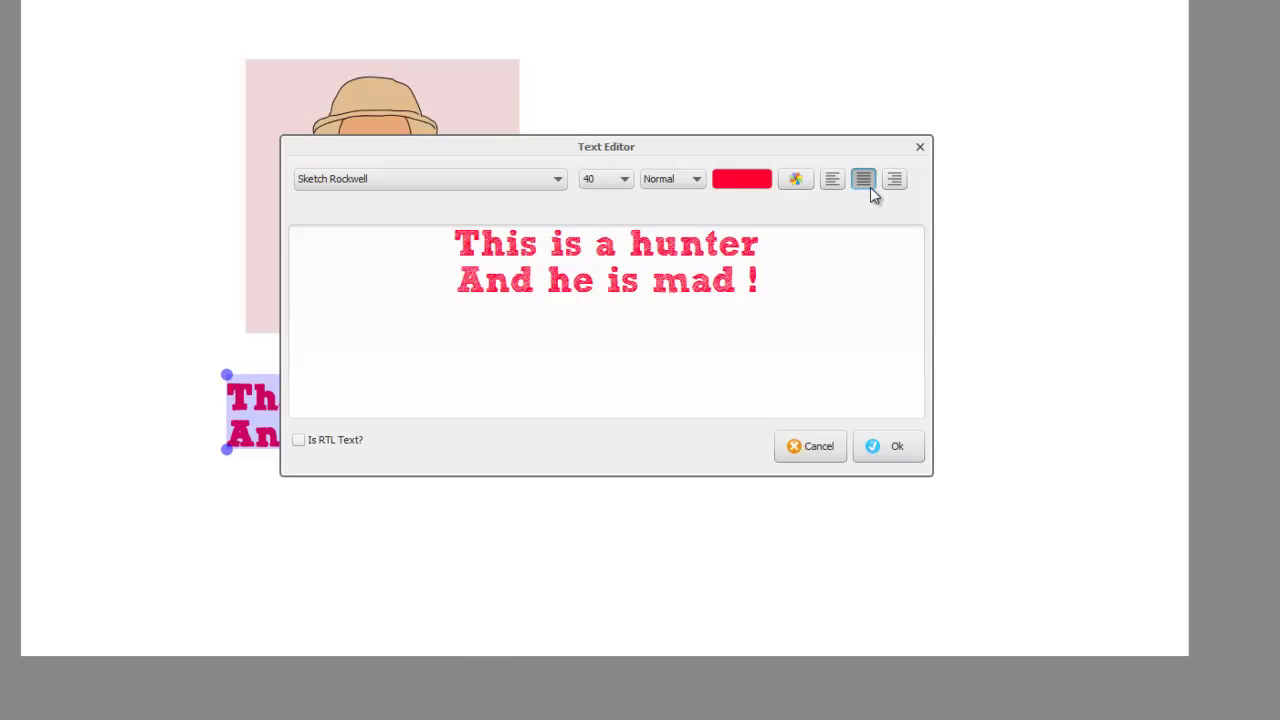
pyautogui.click(897, 448)
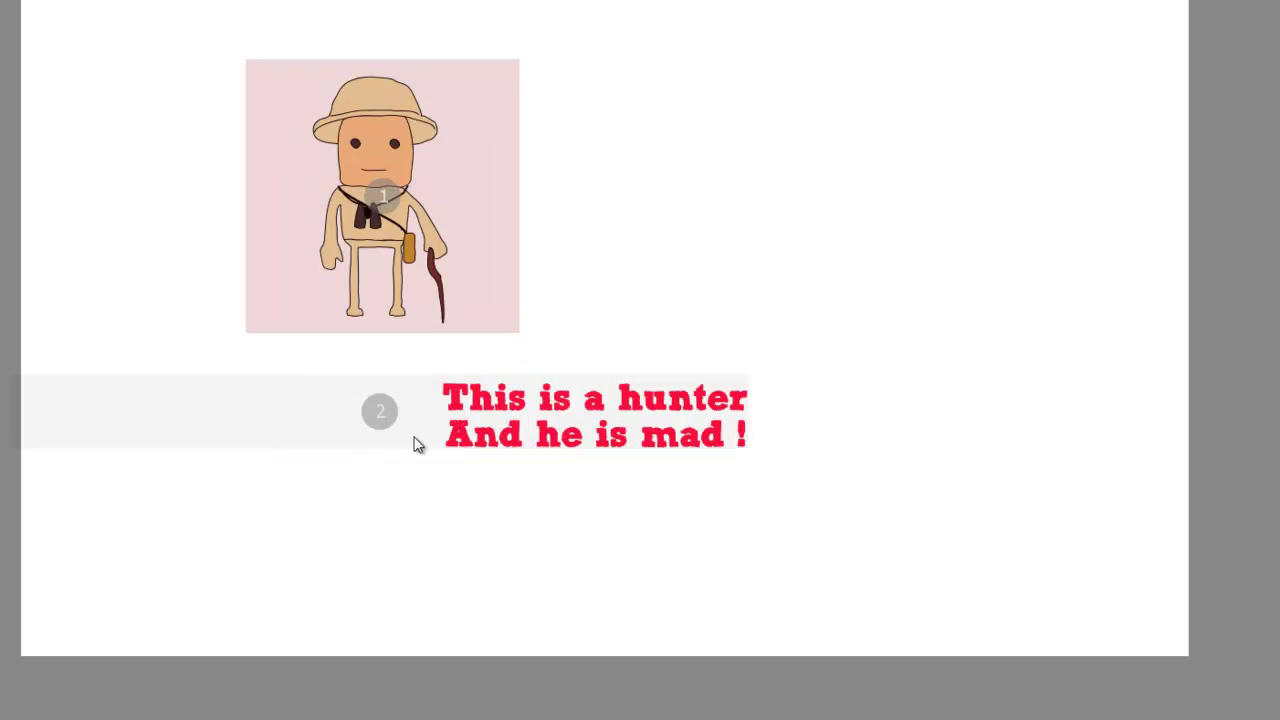
# - Tilt the two-line caption slightly and view its effect settings without changes
pyautogui.click(626, 414)
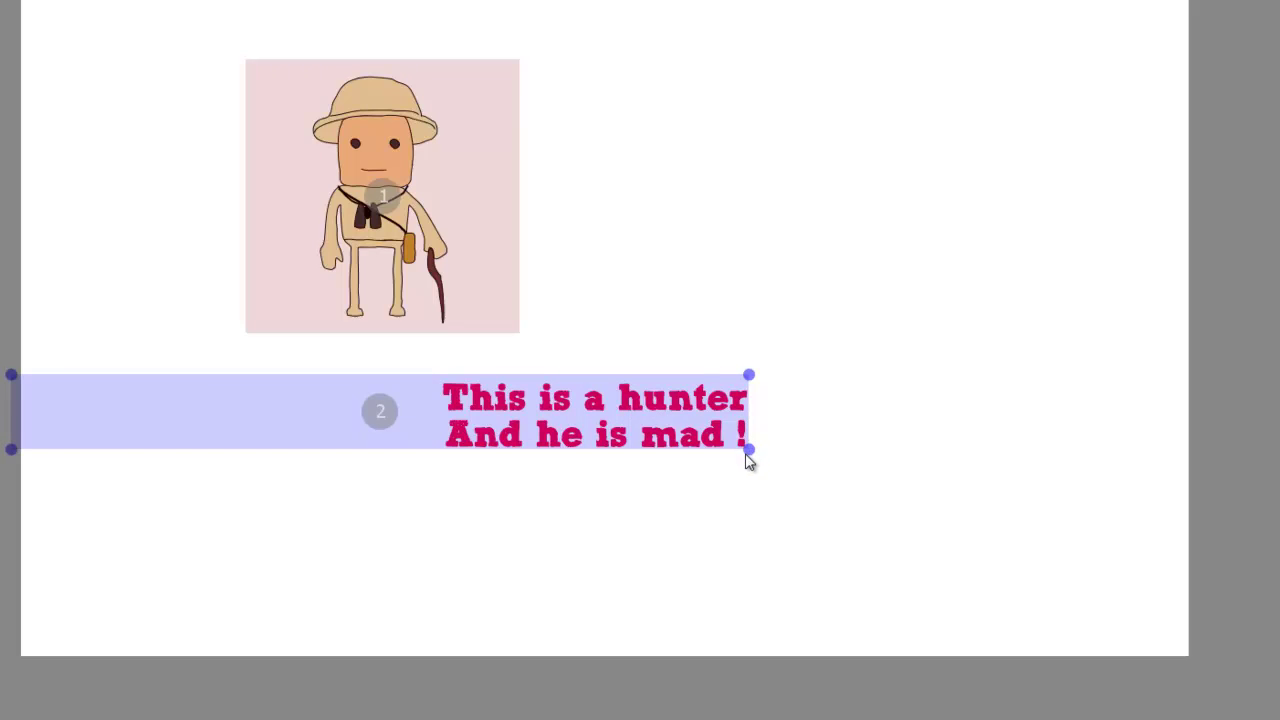
pyautogui.moveTo(748, 450); pyautogui.dragTo(508, 401)
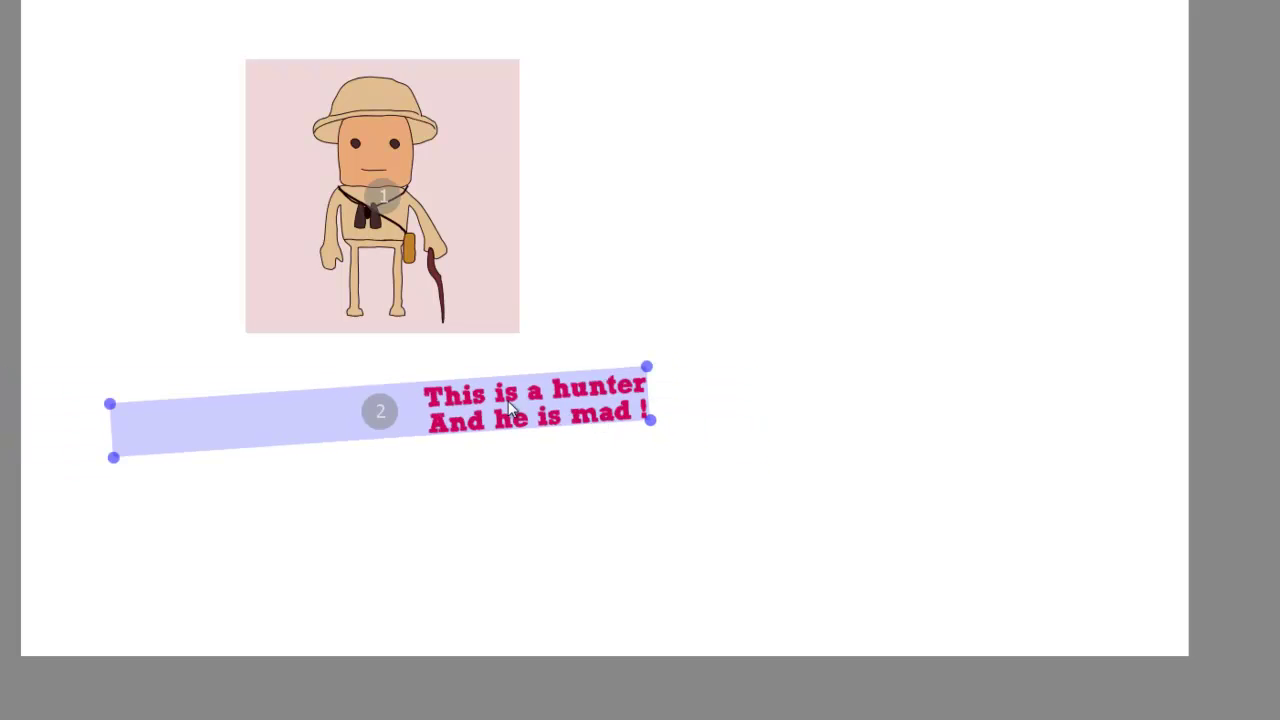
pyautogui.rightClick(500, 405)
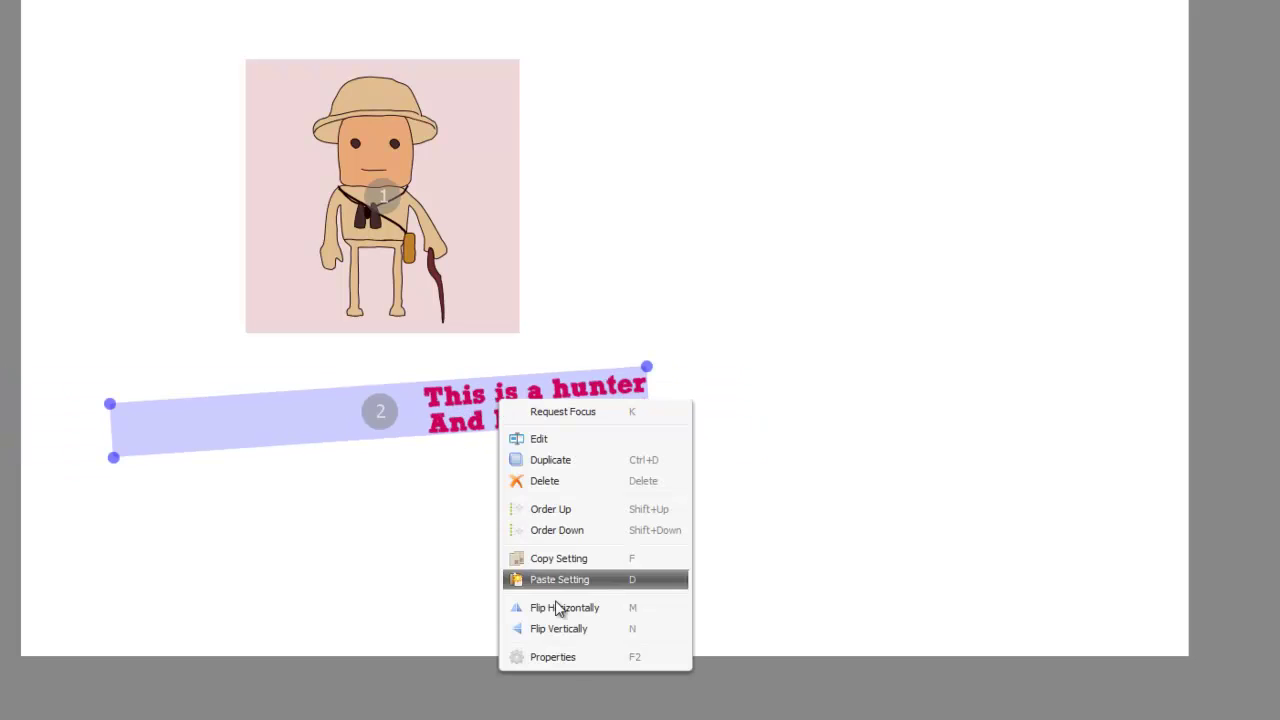
pyautogui.click(571, 657)
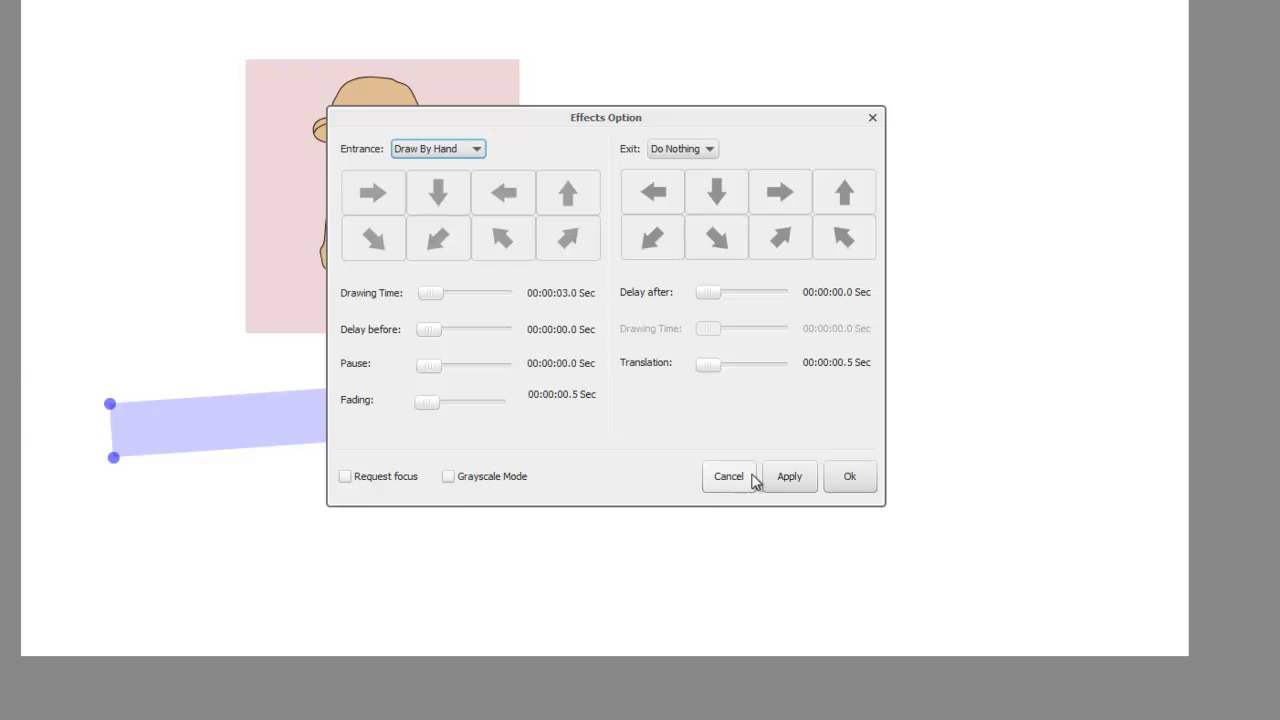
pyautogui.click(730, 478)
# - Left-align the caption, delete the 'And he is mad !' line, and move it under the picture
pyautogui.rightClick(578, 400)
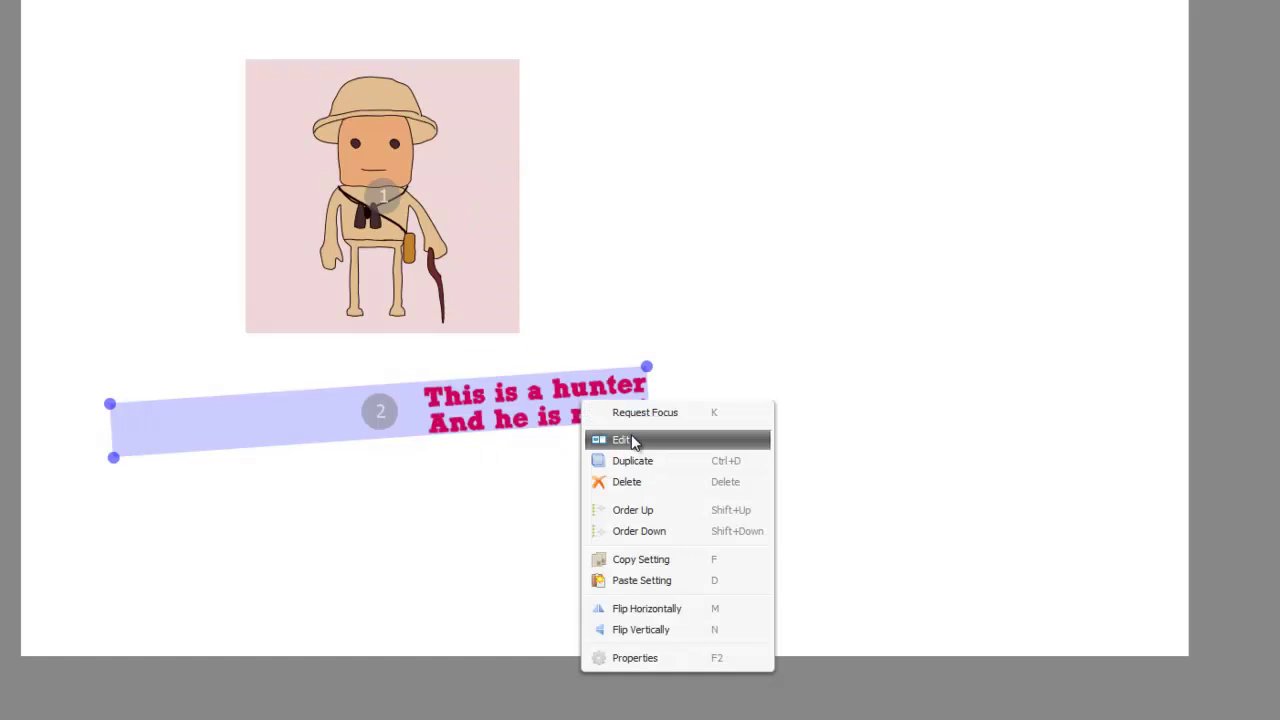
pyautogui.click(631, 434)
pyautogui.click(831, 179)
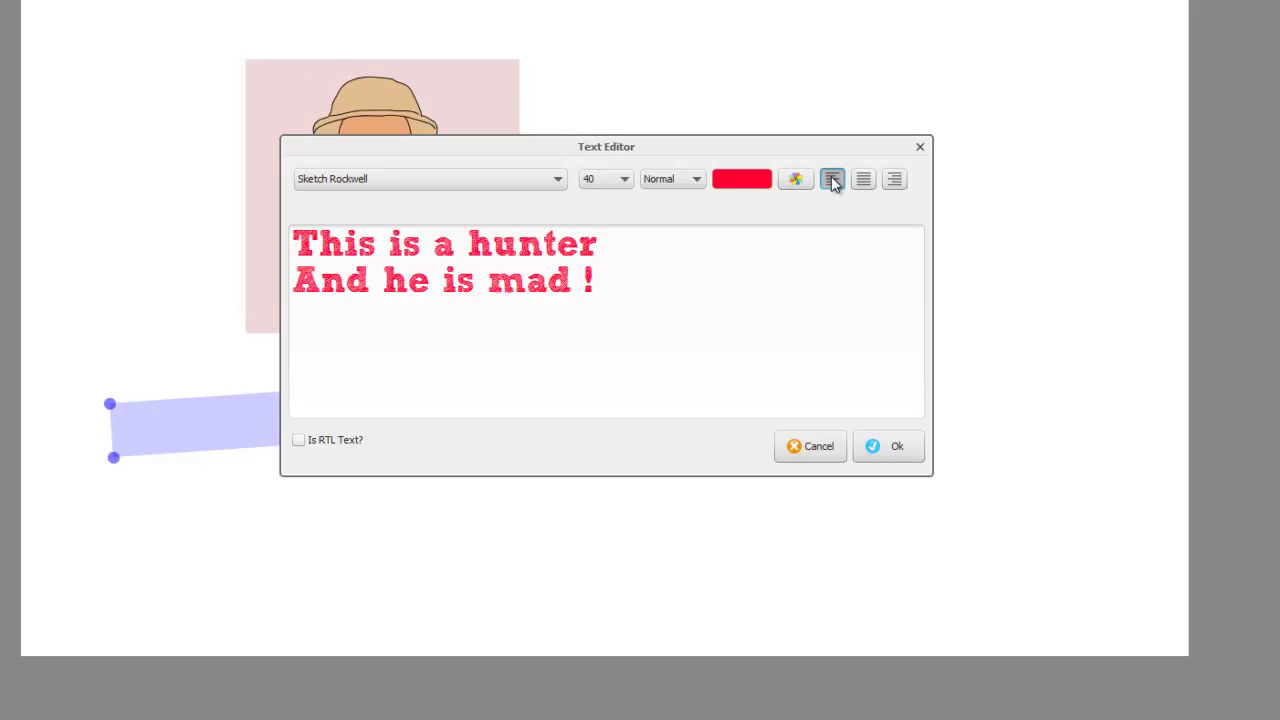
pyautogui.moveTo(628, 280); pyautogui.dragTo(232, 276)
pyautogui.press('BackSpace')
pyautogui.press('BackSpace')
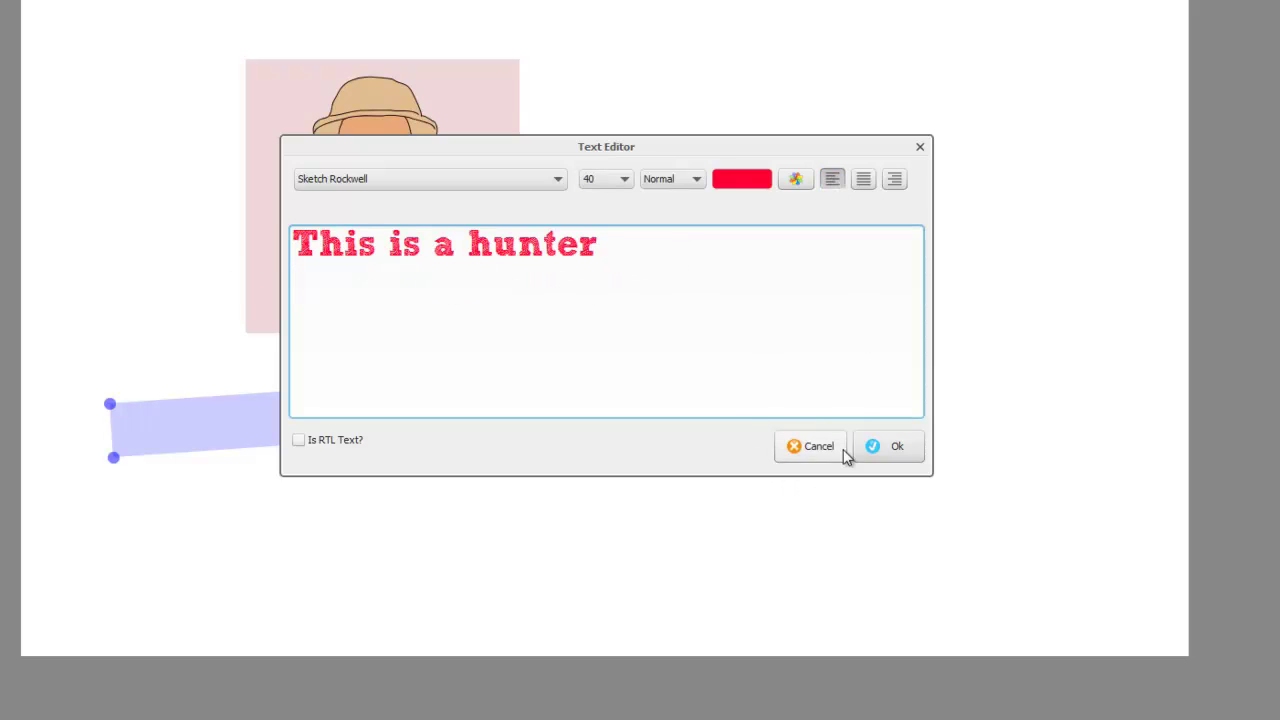
pyautogui.click(888, 446)
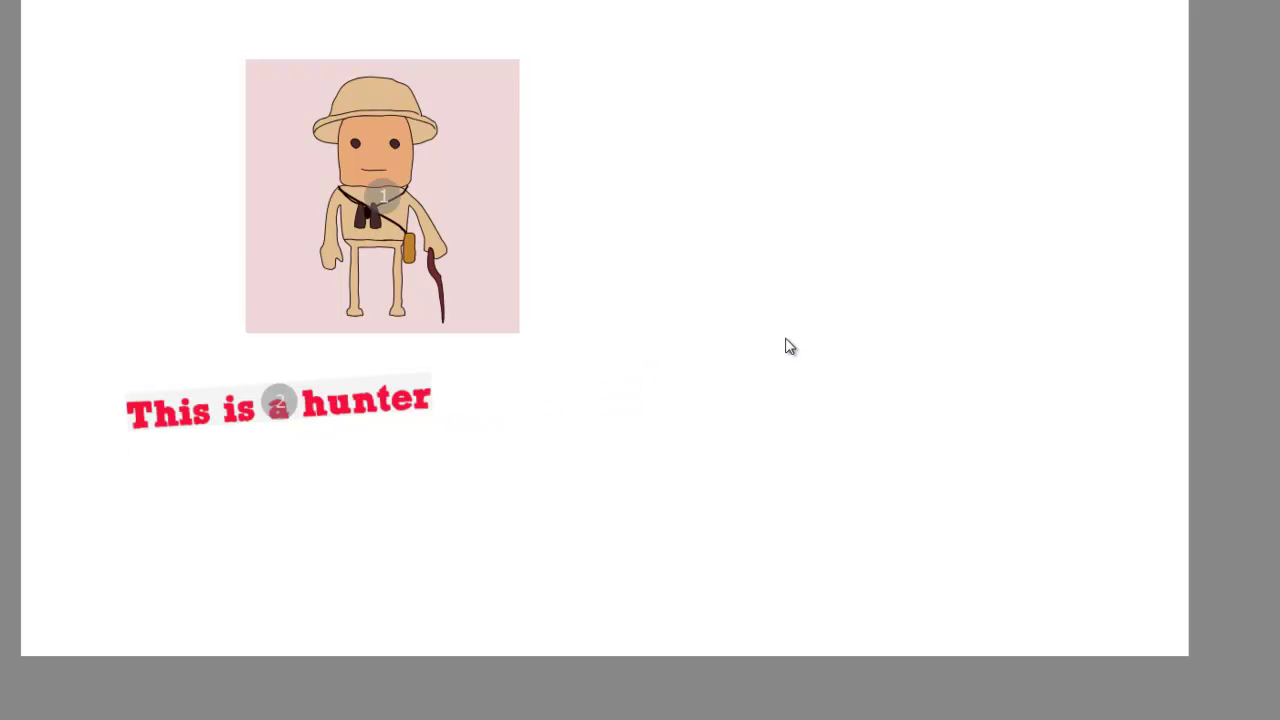
pyautogui.moveTo(398, 404); pyautogui.dragTo(531, 412)
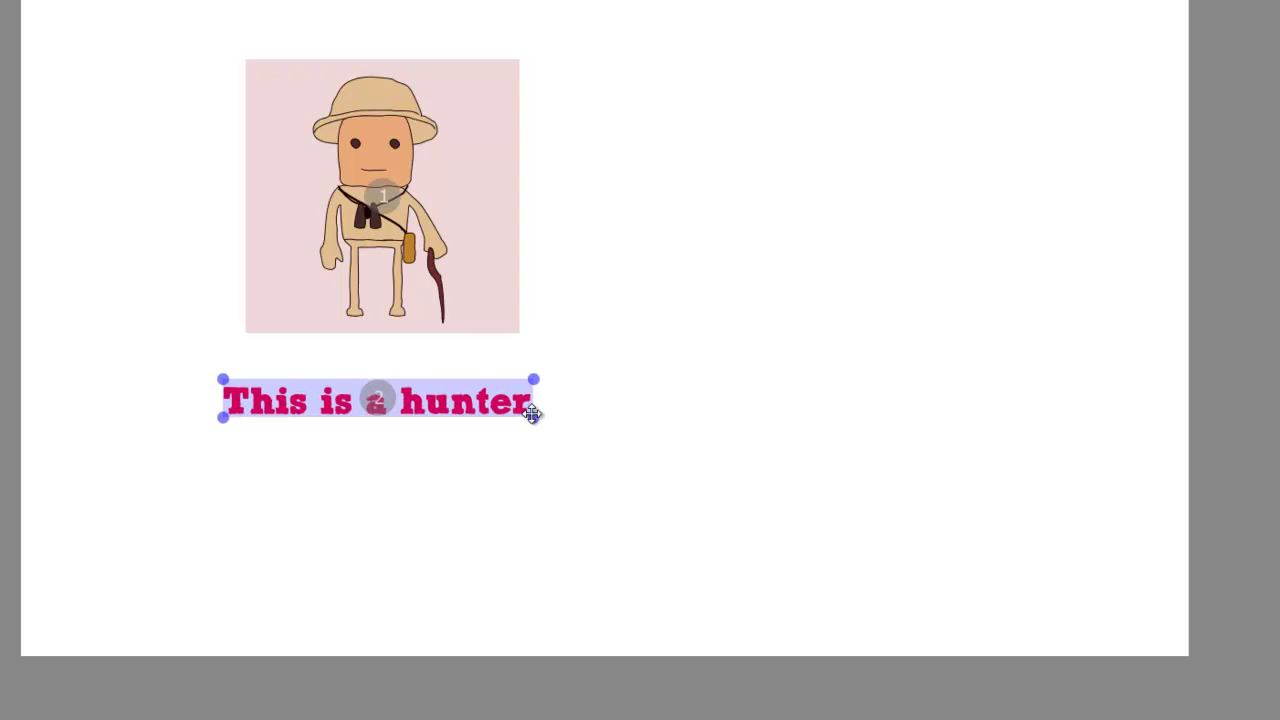
# - Duplicate the hunter caption, move the copy right of the picture, and inspect its text
pyautogui.rightClick(452, 394)
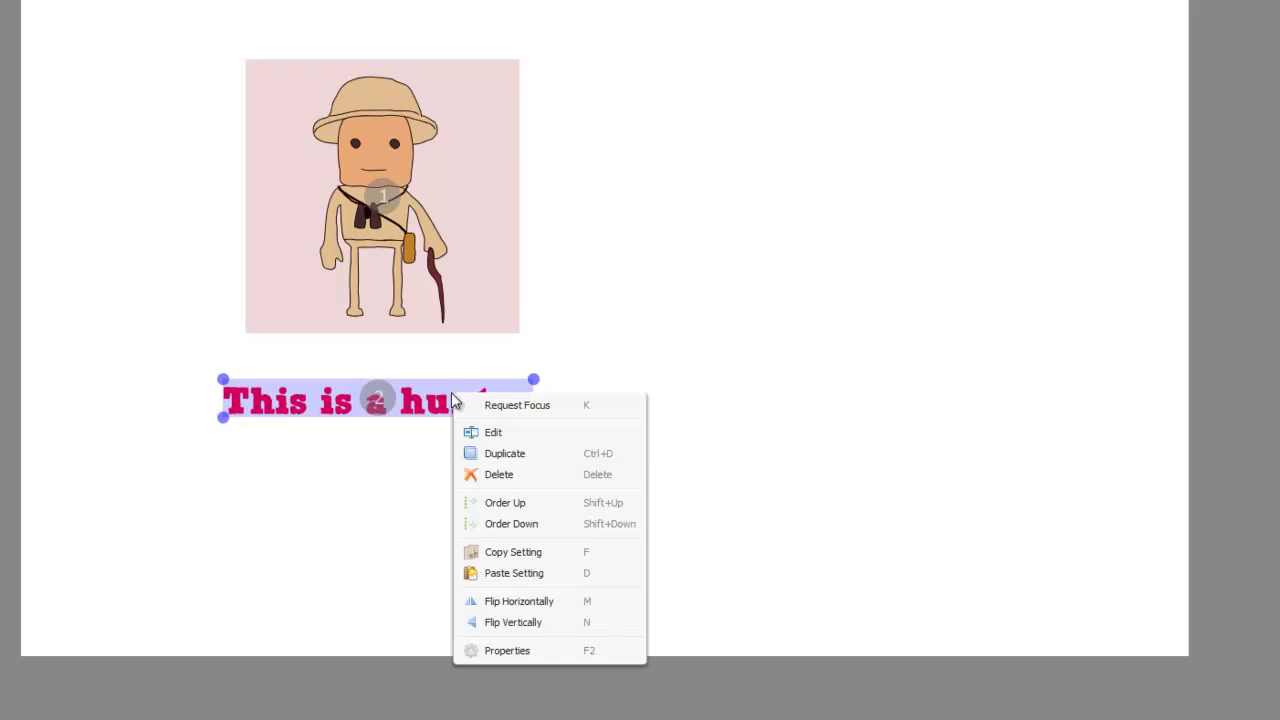
pyautogui.click(505, 454)
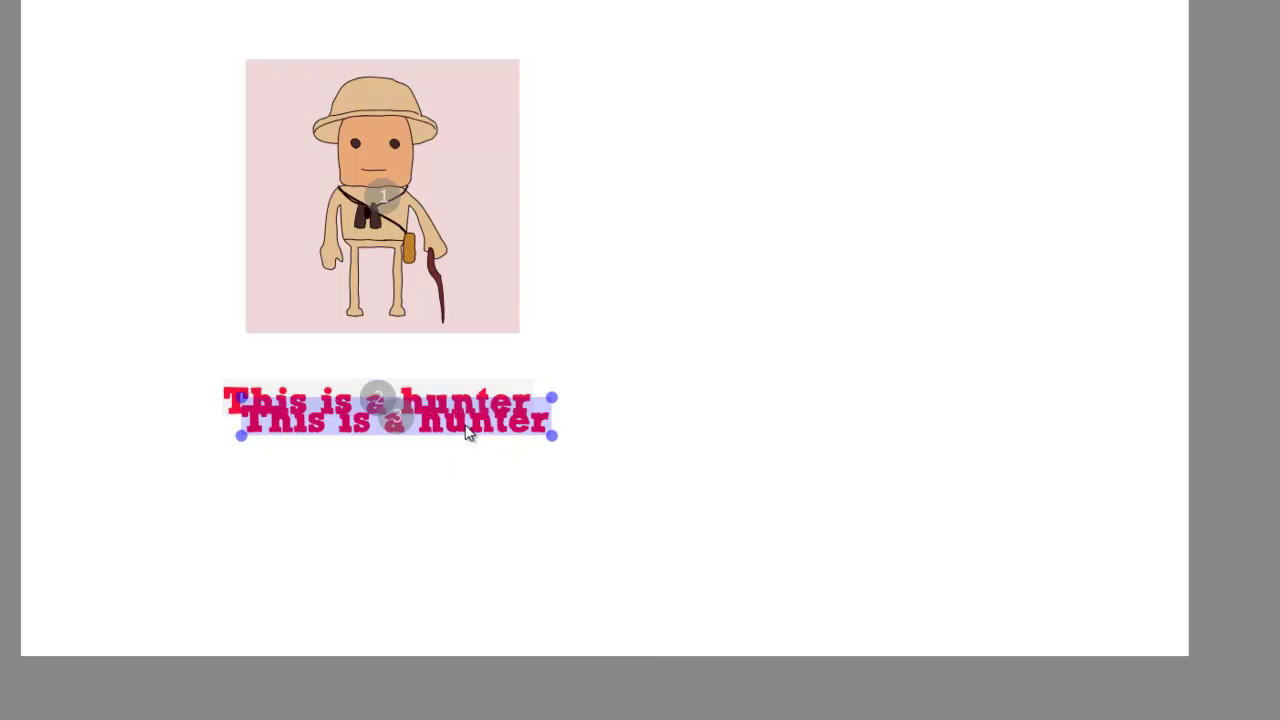
pyautogui.moveTo(468, 430); pyautogui.dragTo(862, 285)
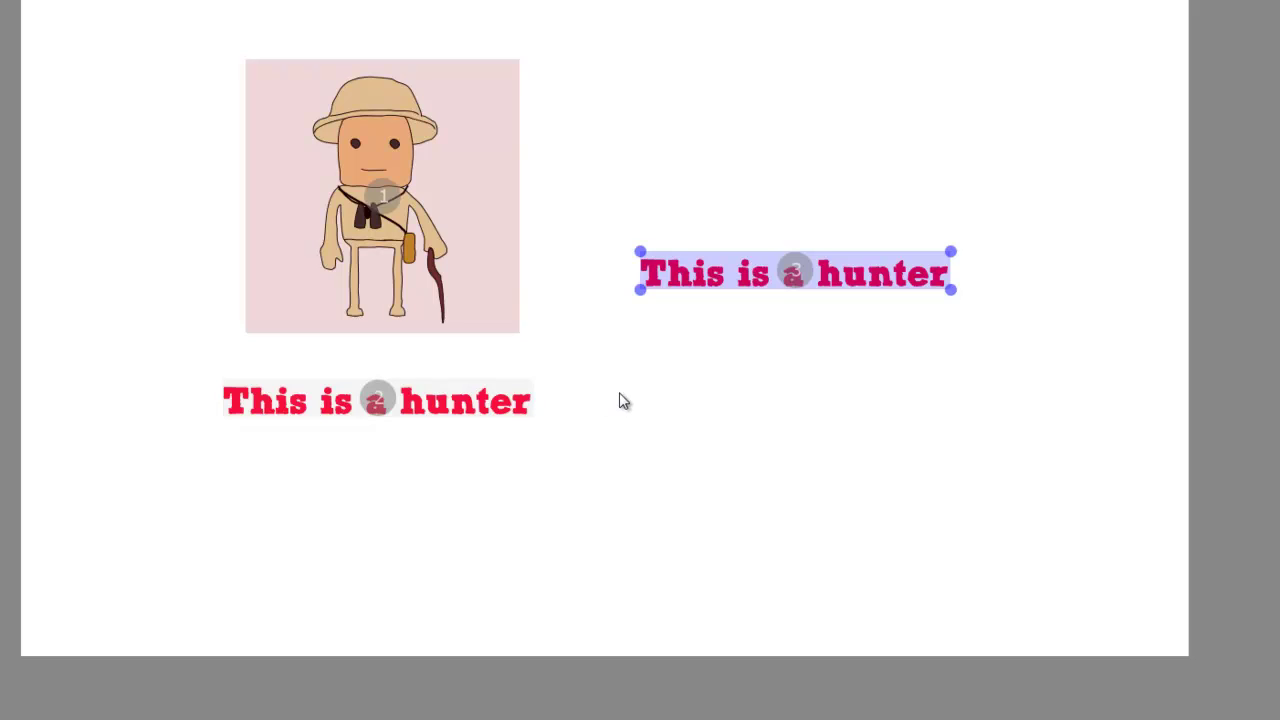
pyautogui.rightClick(788, 272)
pyautogui.click(823, 302)
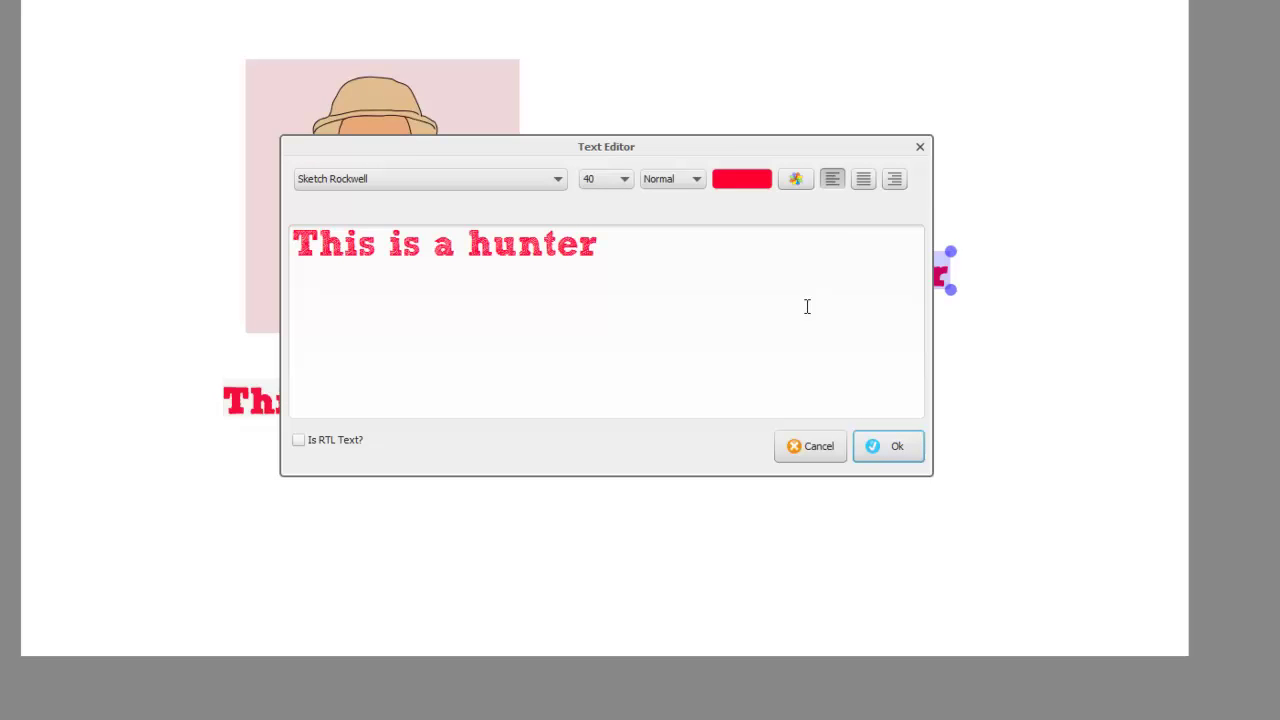
pyautogui.click(826, 453)
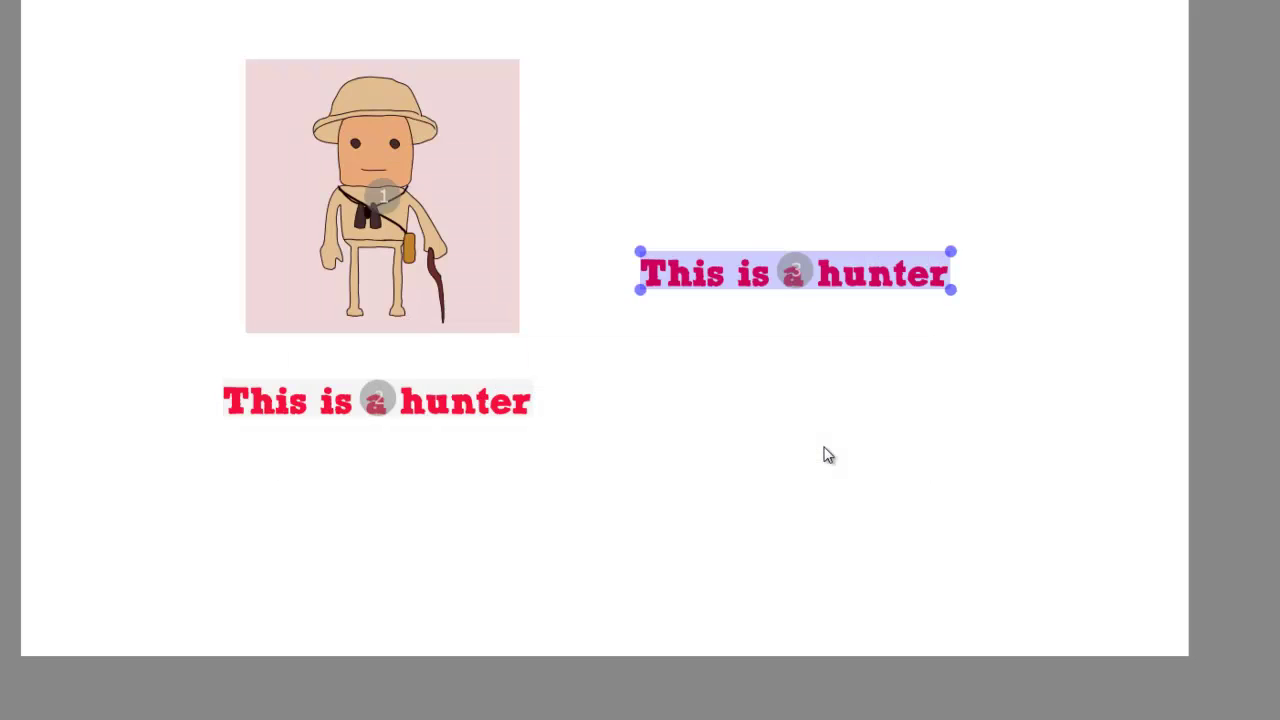
# - Move the original caption up in the drawing order and delete the copy
pyautogui.click(367, 401)
pyautogui.rightClick(368, 401)
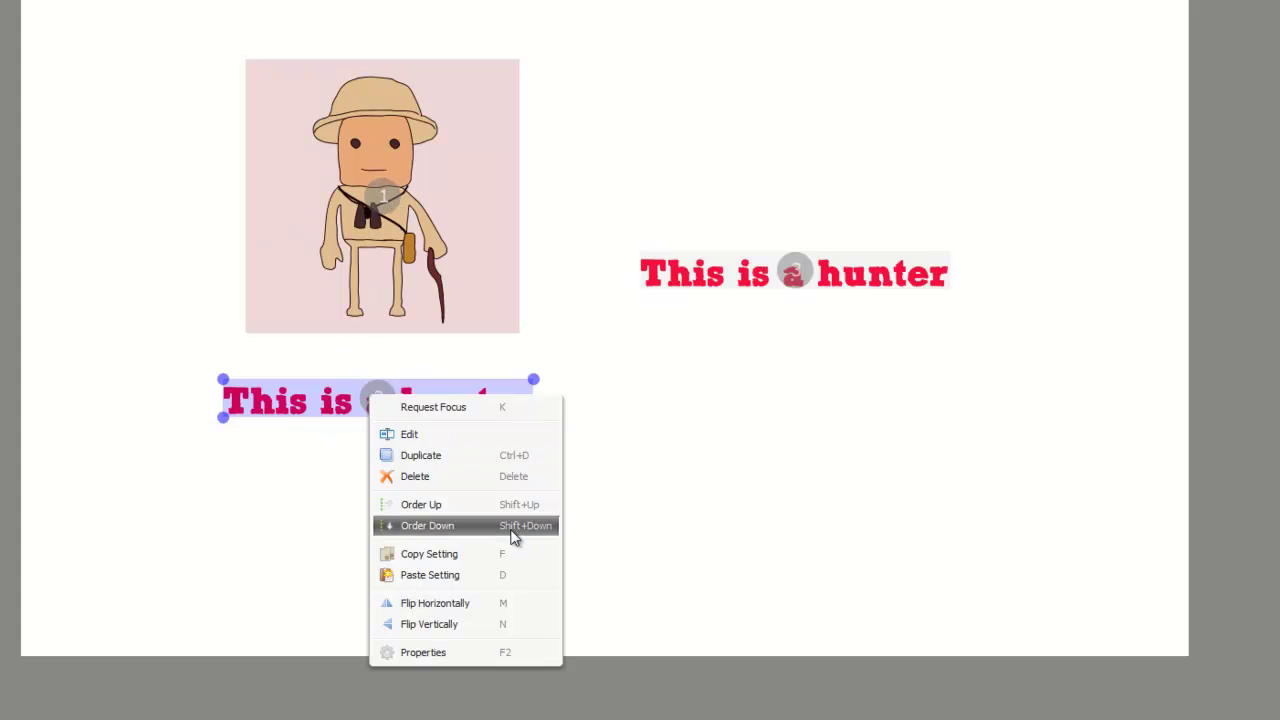
pyautogui.click(433, 505)
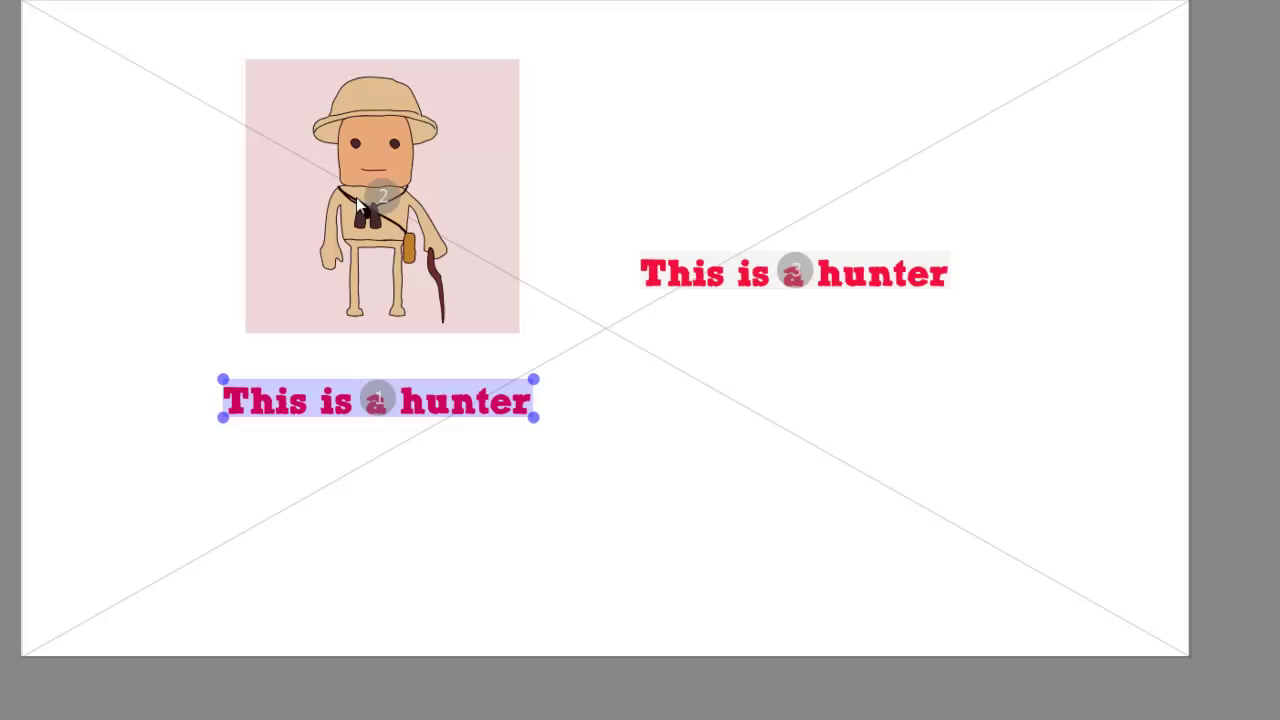
pyautogui.click(758, 263)
pyautogui.press('Delete')
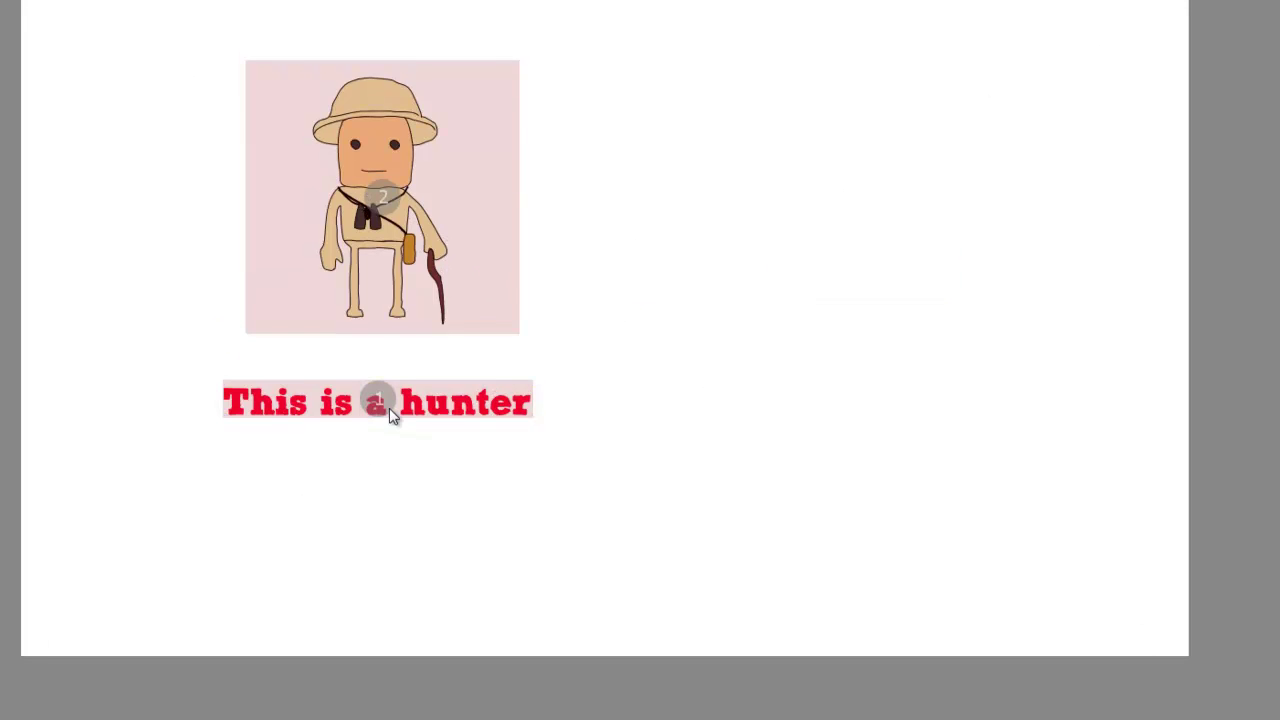
pyautogui.click(389, 408)
pyautogui.rightClick(389, 408)
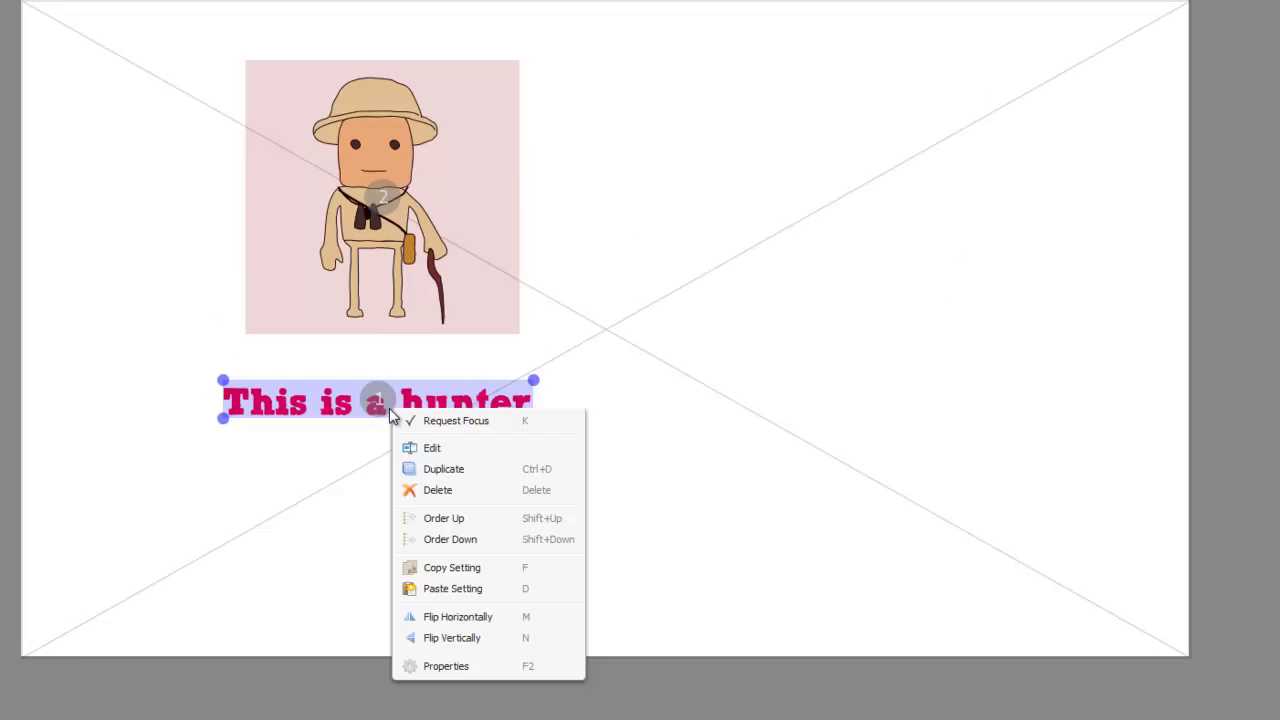
pyautogui.click(463, 618)
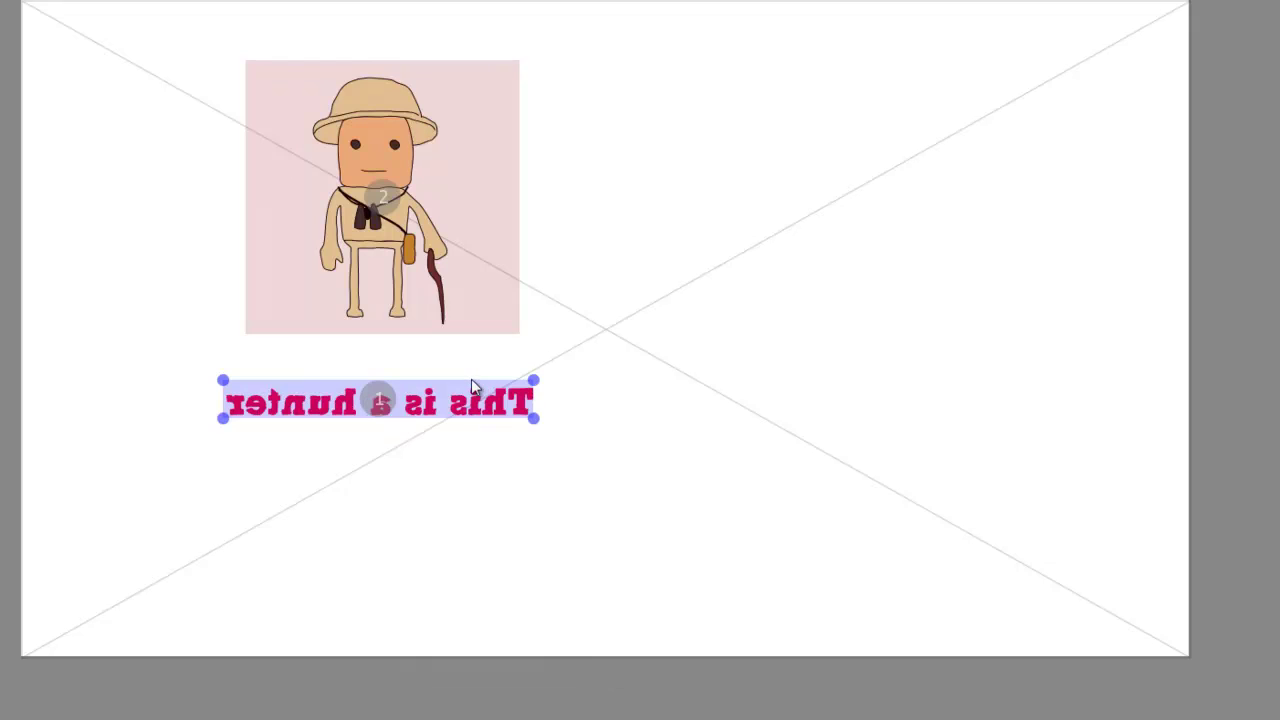
pyautogui.rightClick(437, 385)
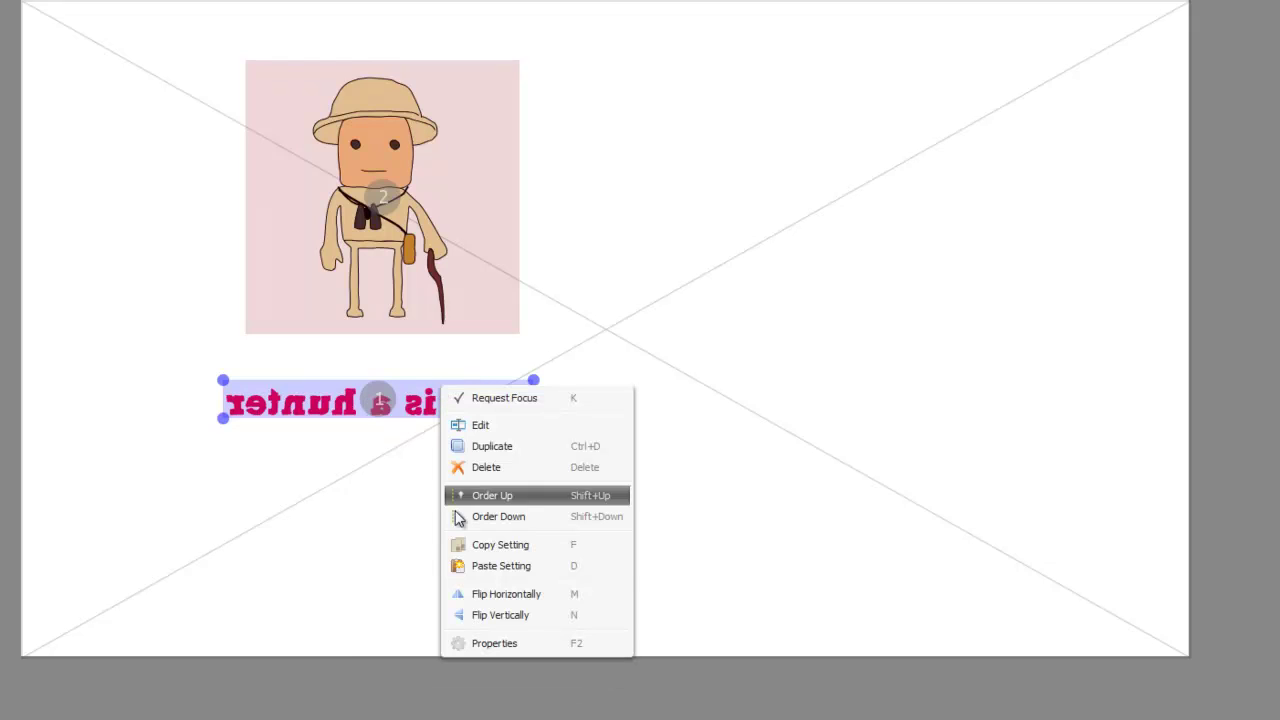
pyautogui.click(463, 595)
pyautogui.rightClick(440, 393)
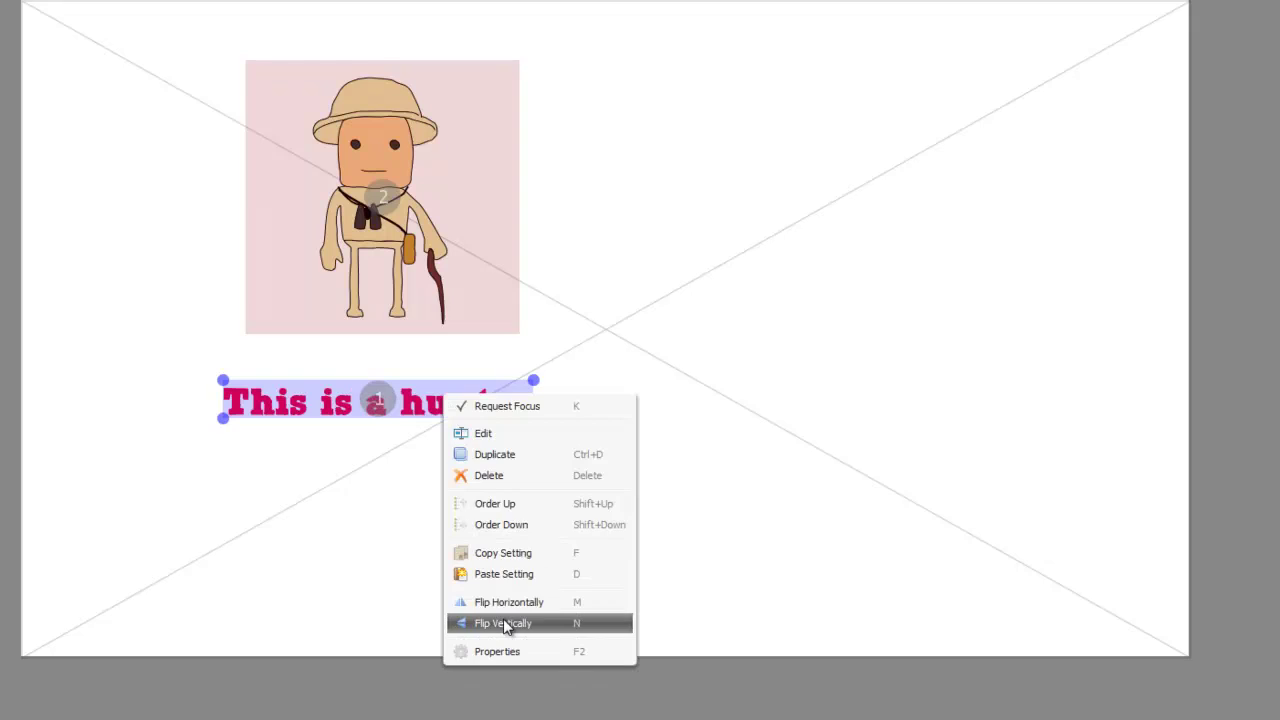
pyautogui.click(503, 623)
pyautogui.rightClick(449, 405)
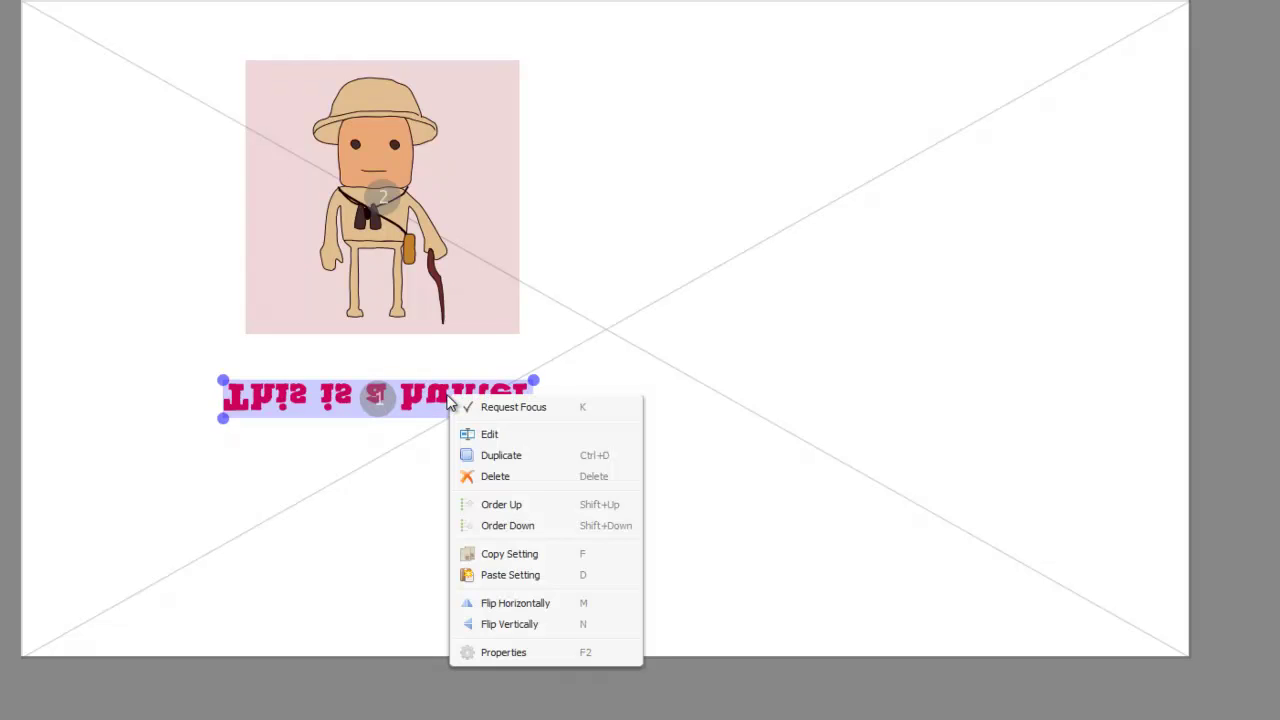
pyautogui.click(509, 624)
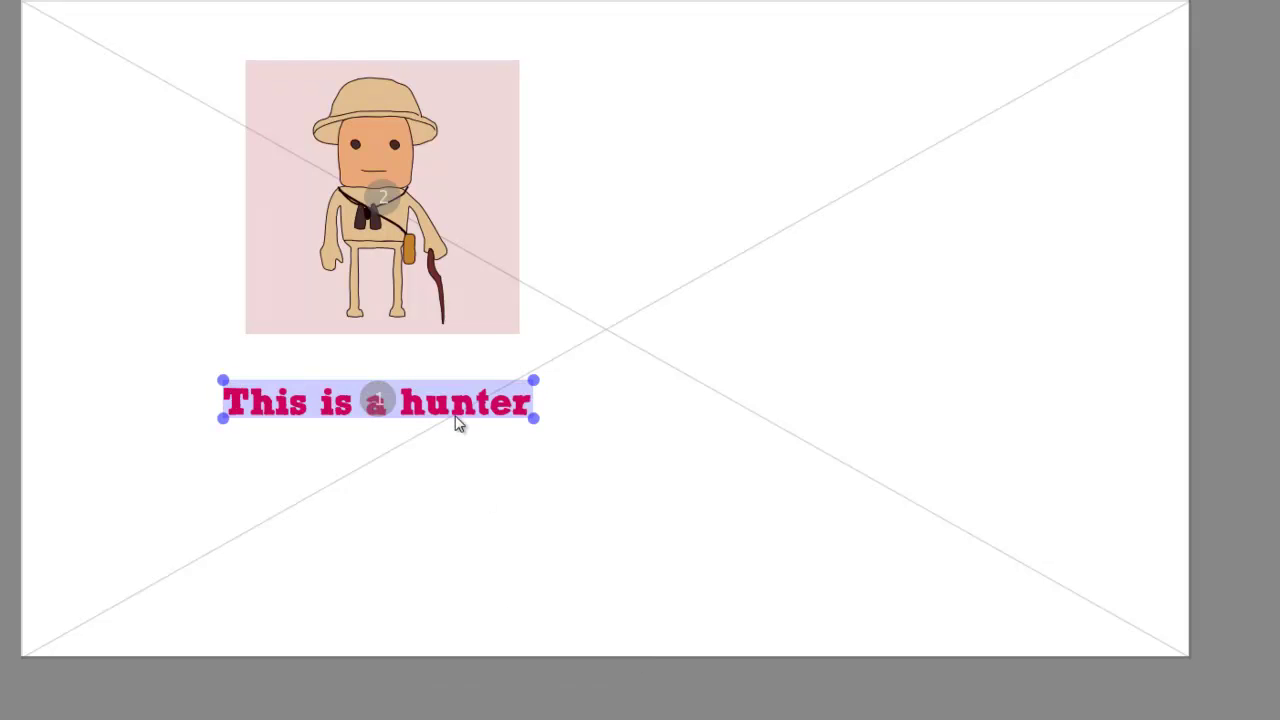
# - Give the caption a Draw entrance effect with fading set to 0 seconds
pyautogui.rightClick(449, 402)
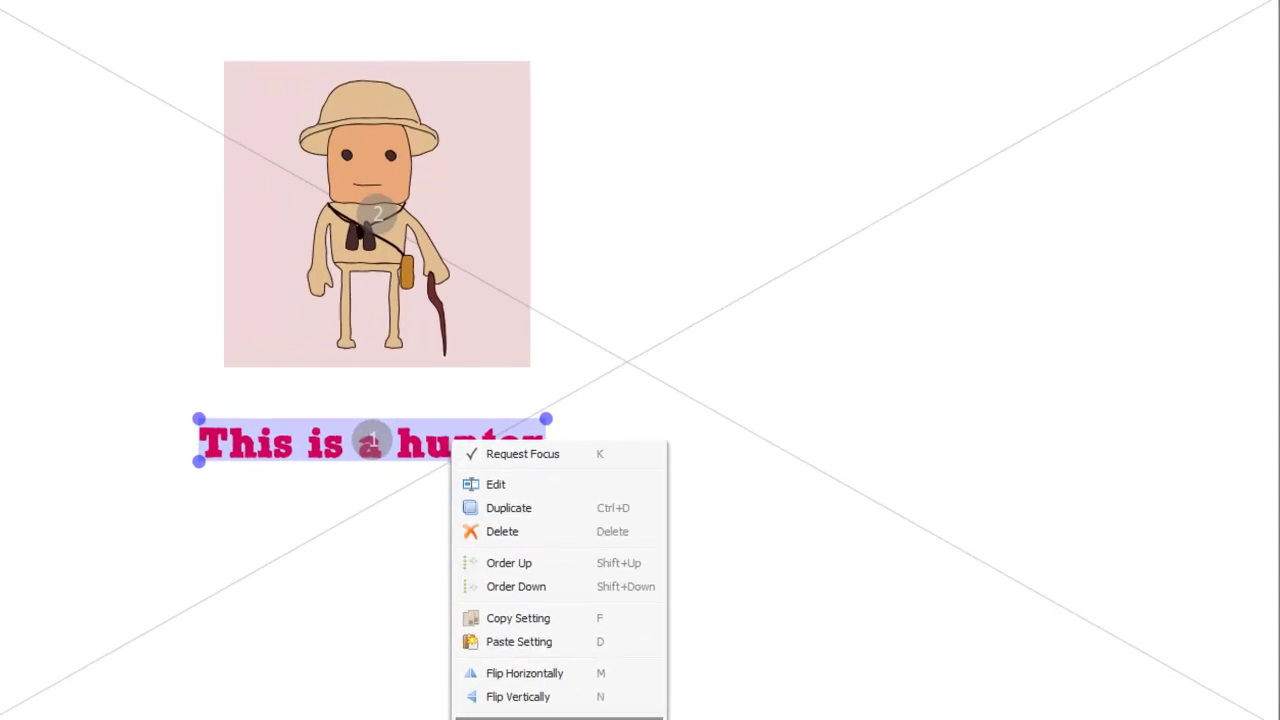
pyautogui.click(527, 659)
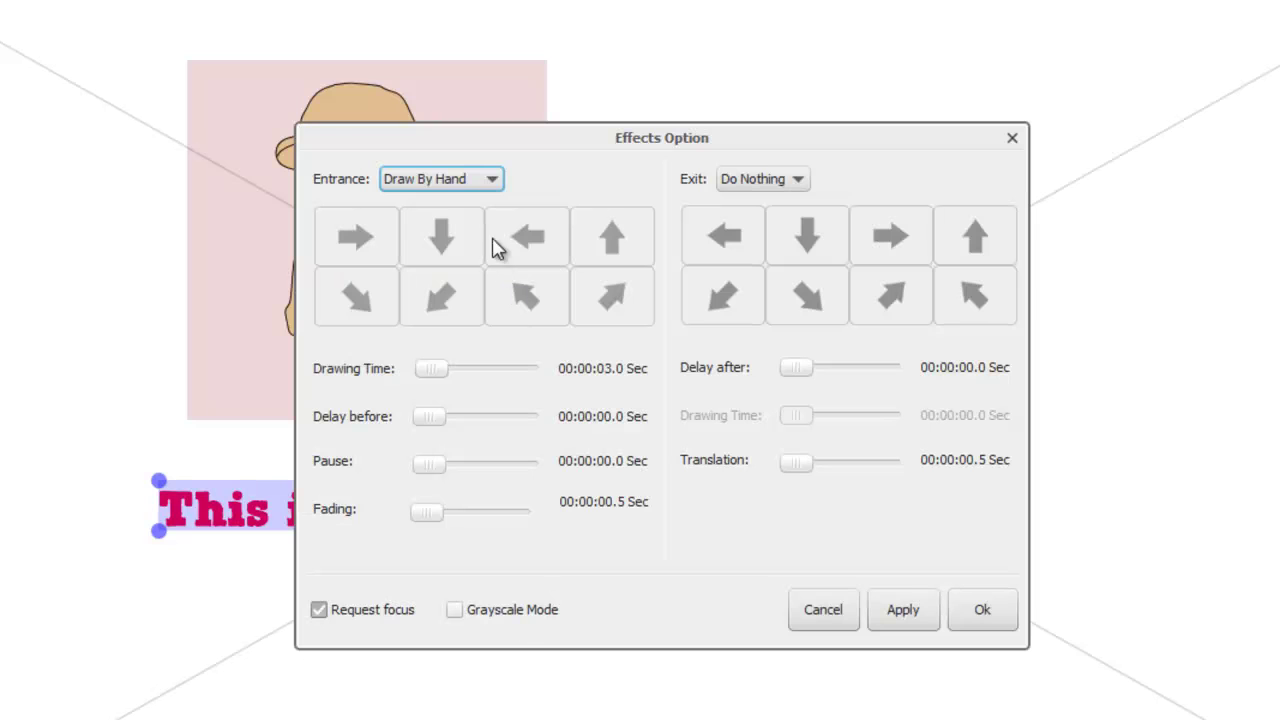
pyautogui.click(492, 178)
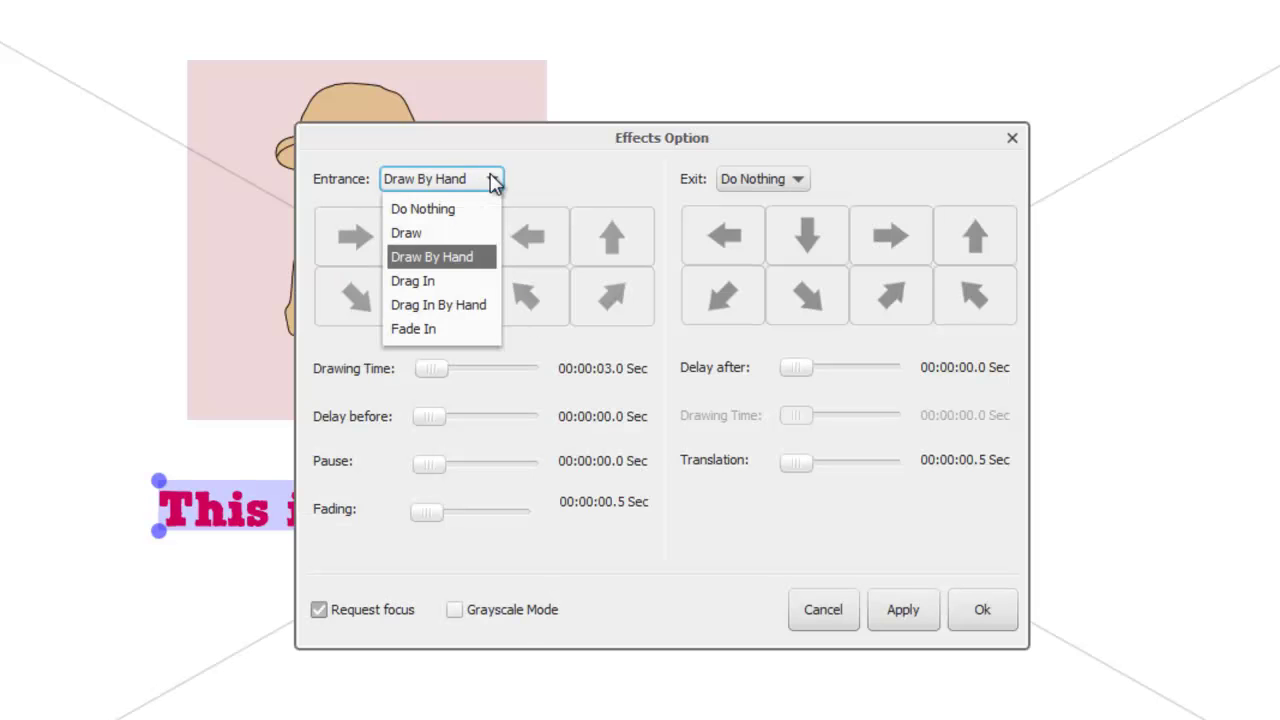
pyautogui.click(416, 233)
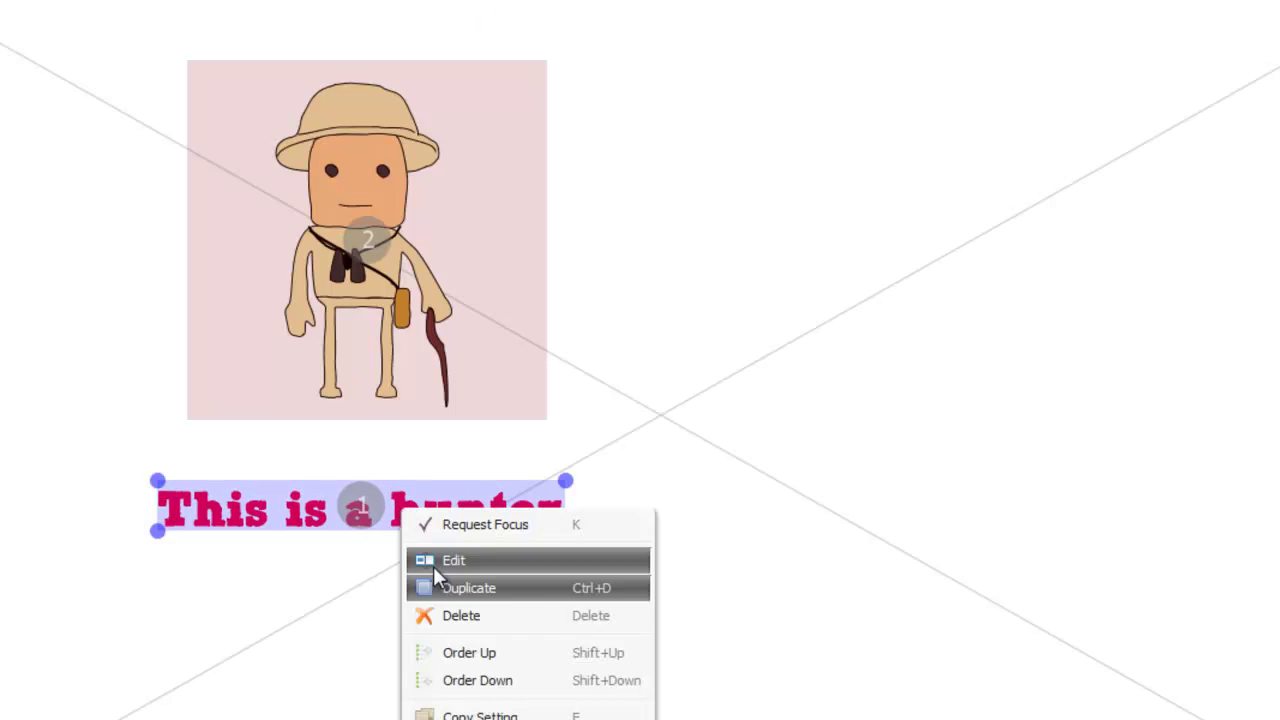
pyautogui.click(440, 561)
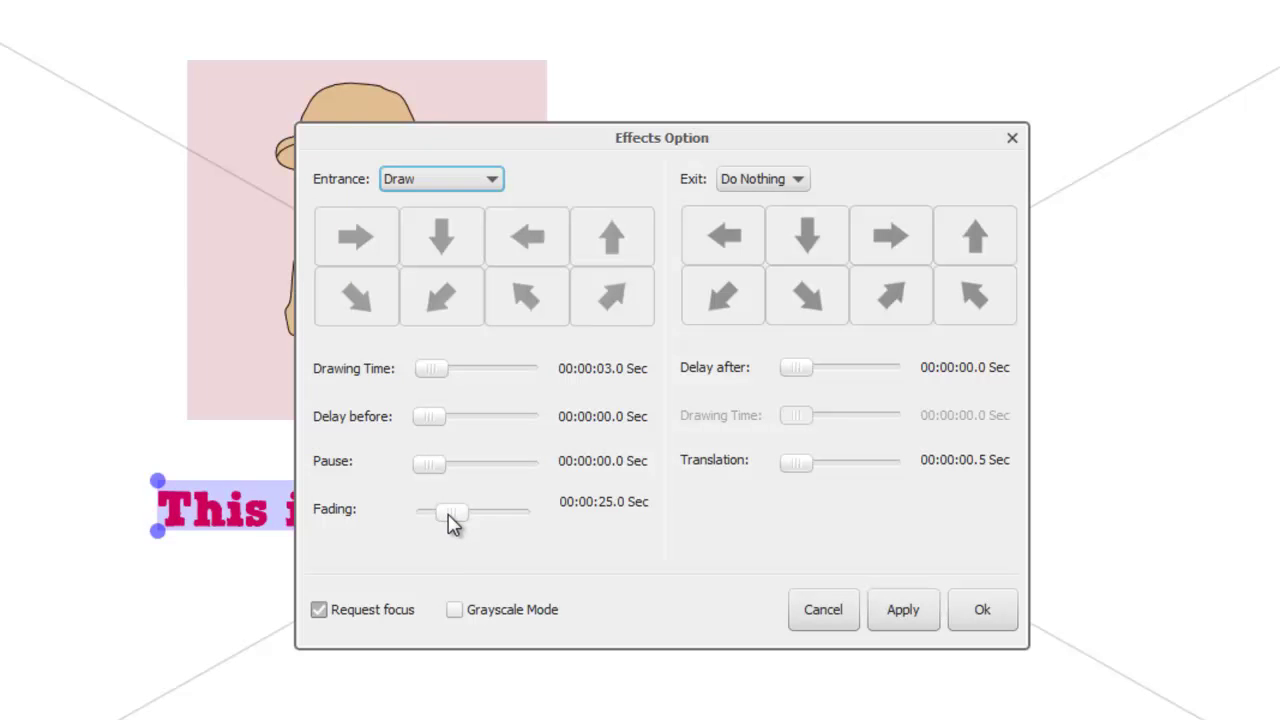
pyautogui.moveTo(449, 517); pyautogui.dragTo(424, 517)
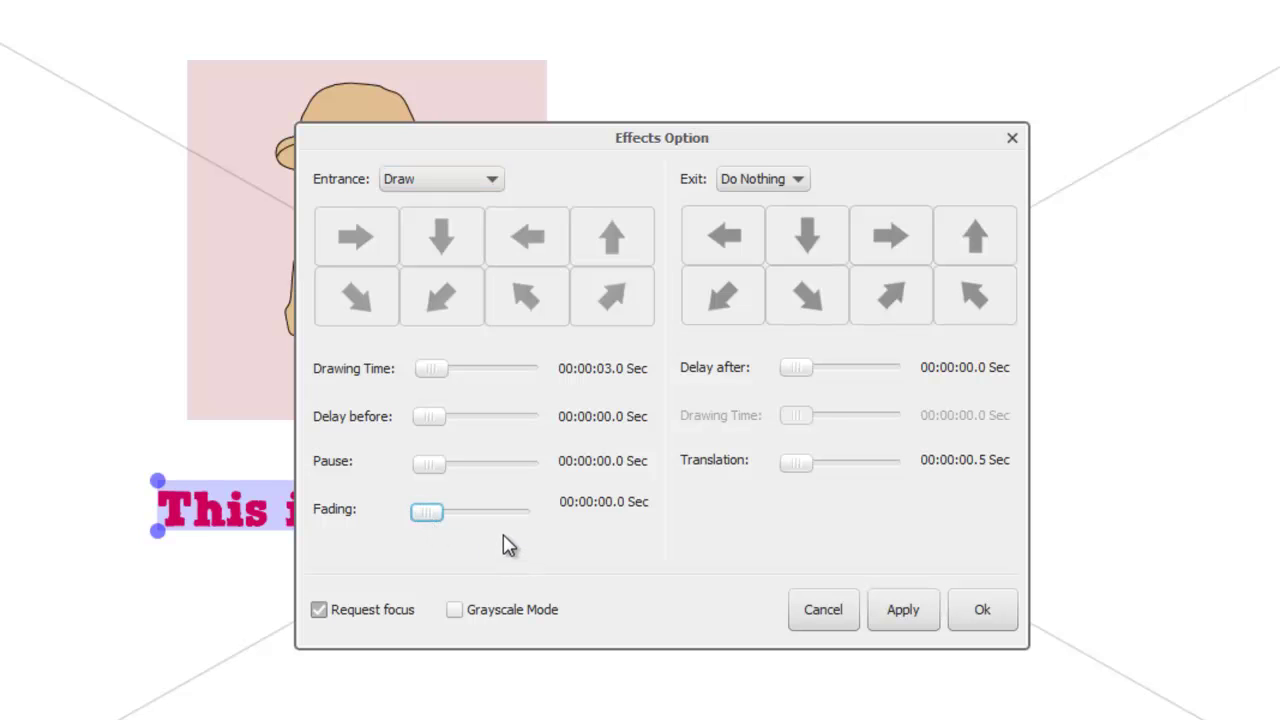
# - Set the entrance to Drag In By Hand from the lower left with a 1-second drawing time
pyautogui.click(493, 181)
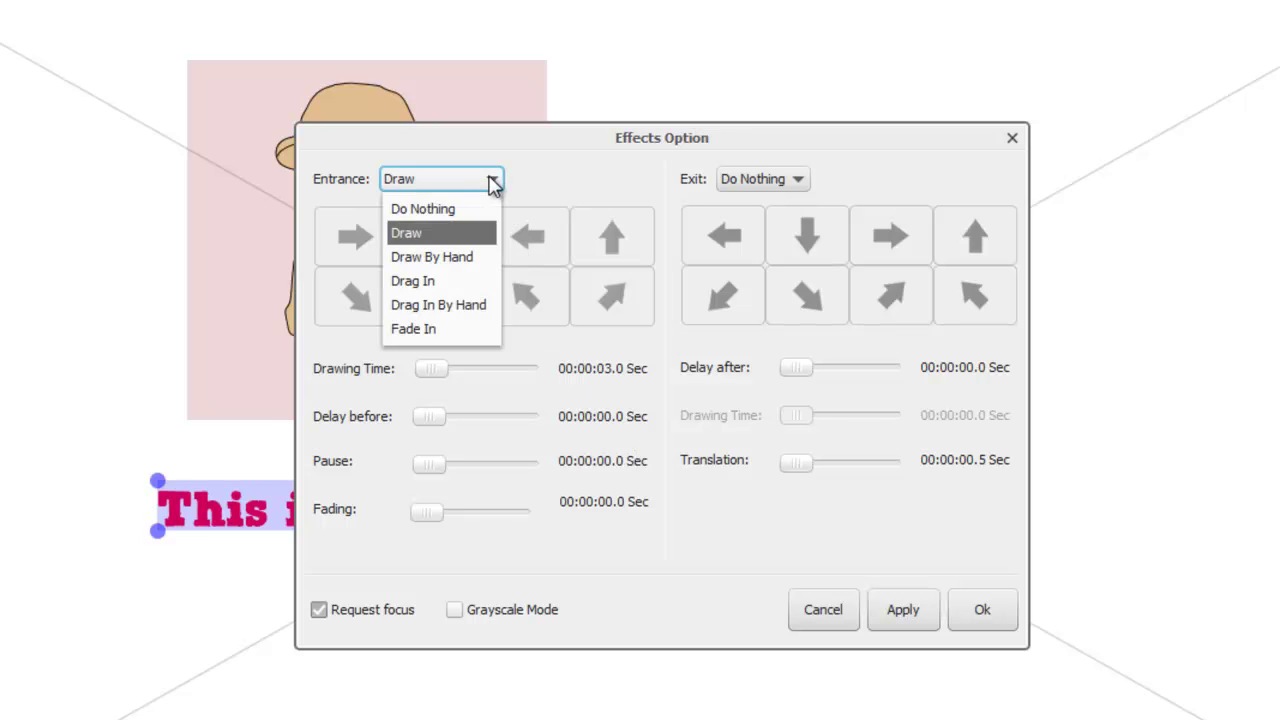
pyautogui.click(415, 283)
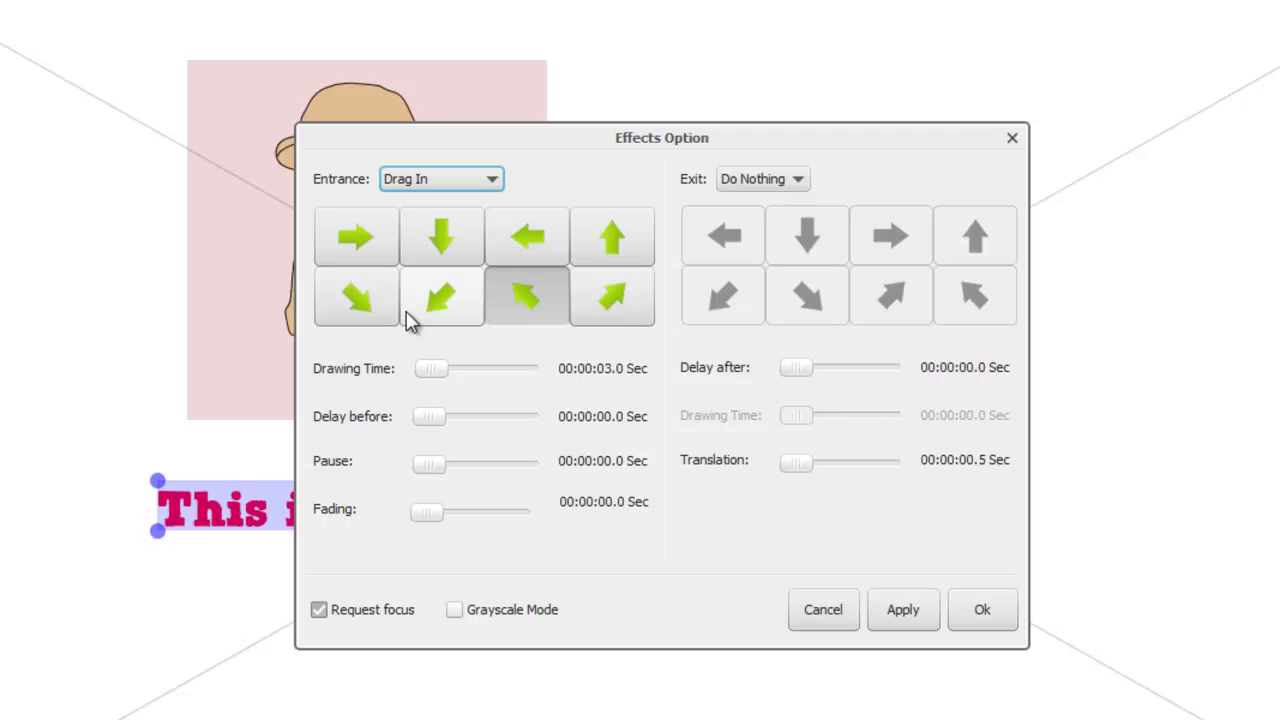
pyautogui.click(604, 308)
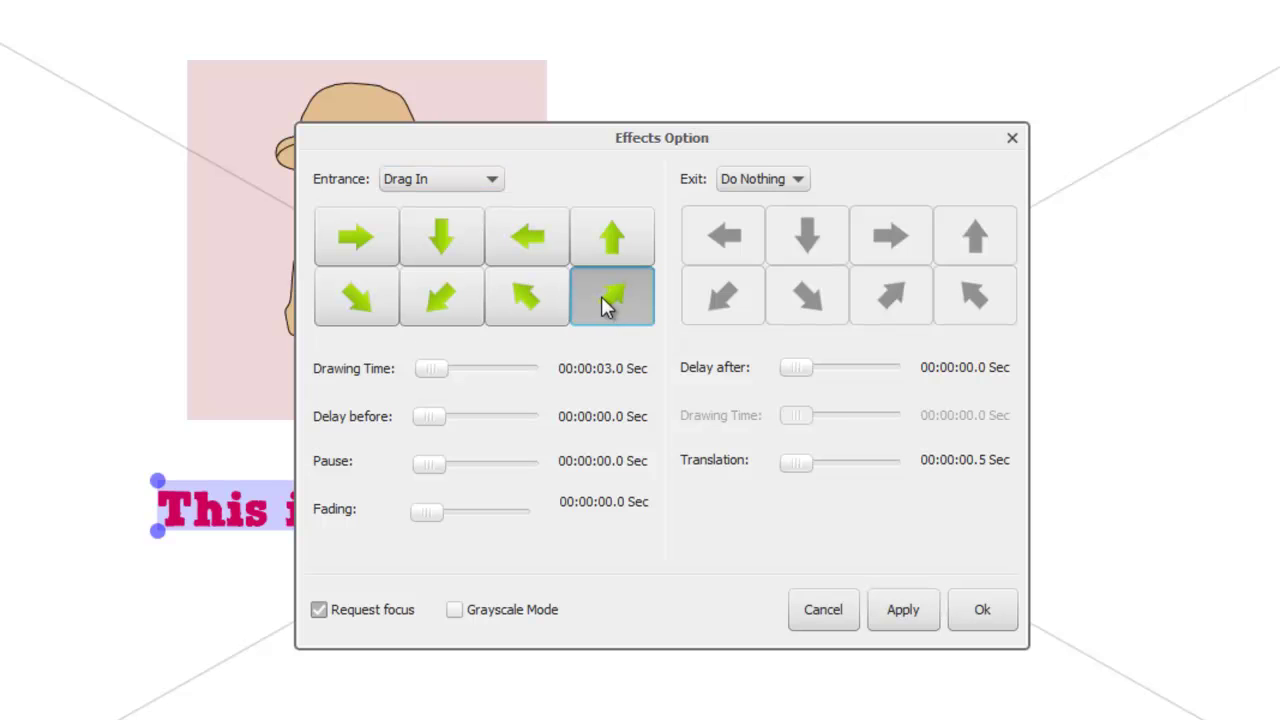
pyautogui.click(597, 372)
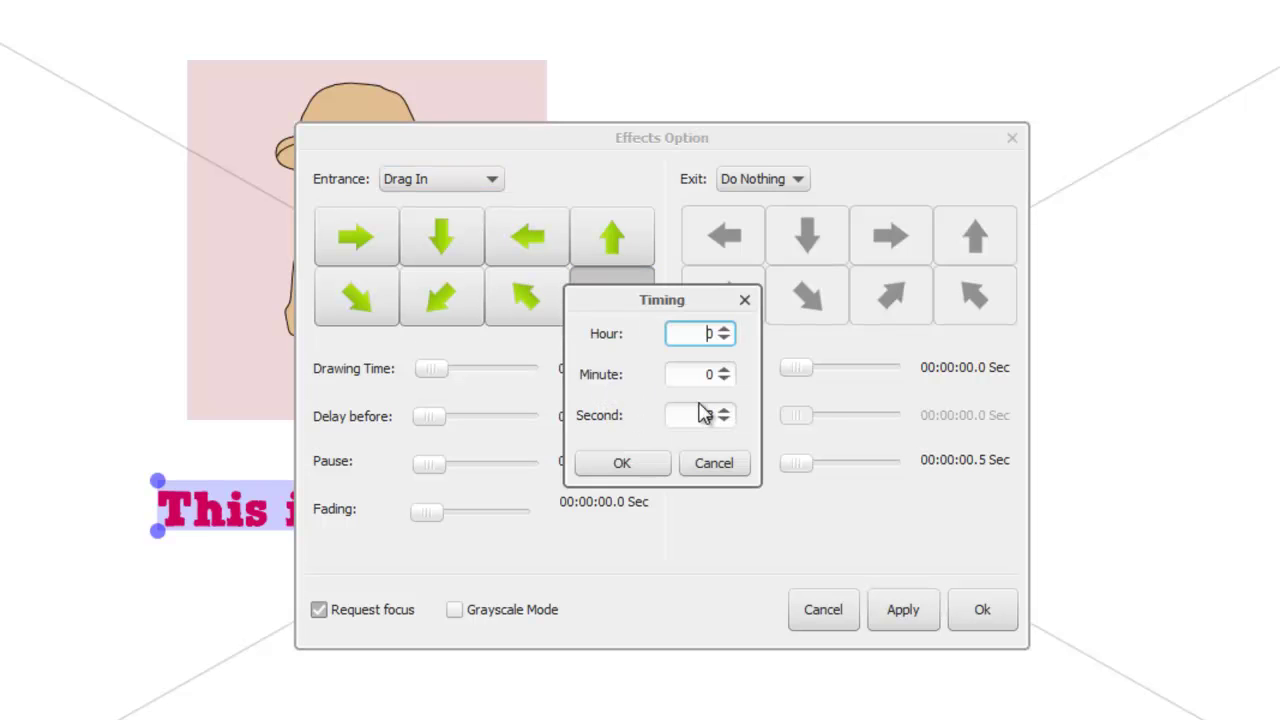
pyautogui.click(722, 425)
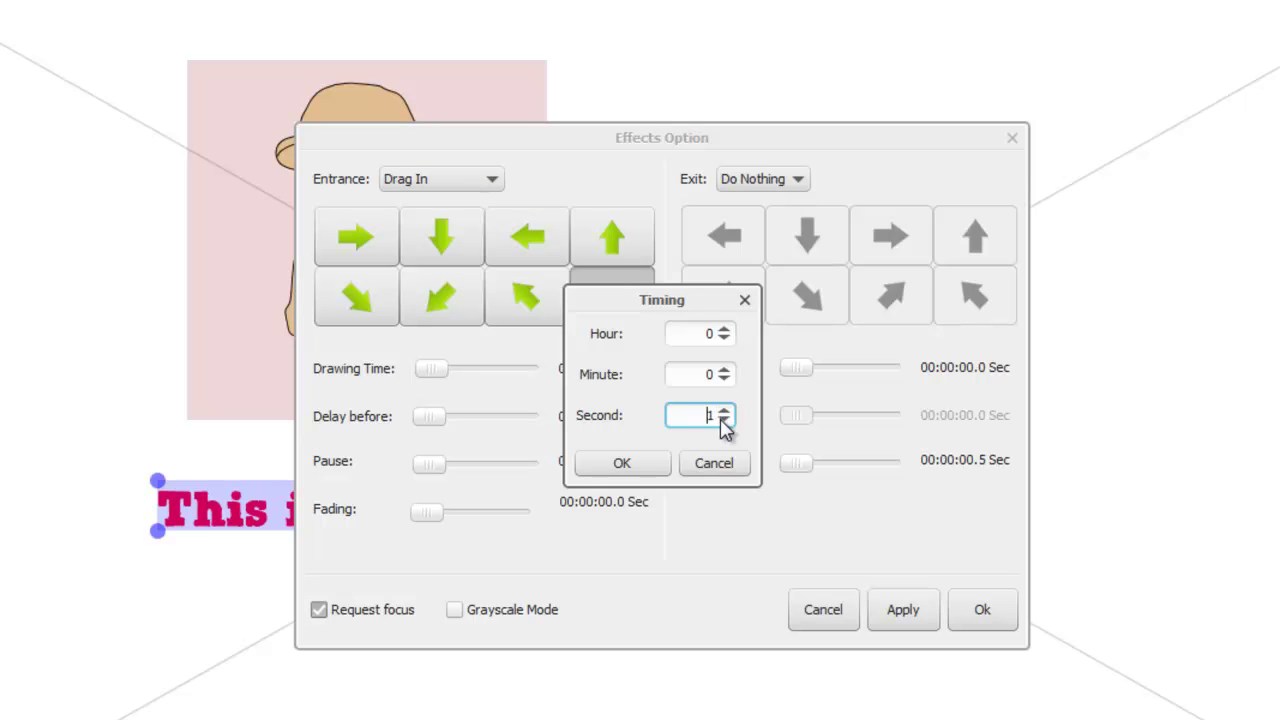
pyautogui.click(642, 465)
pyautogui.click(893, 617)
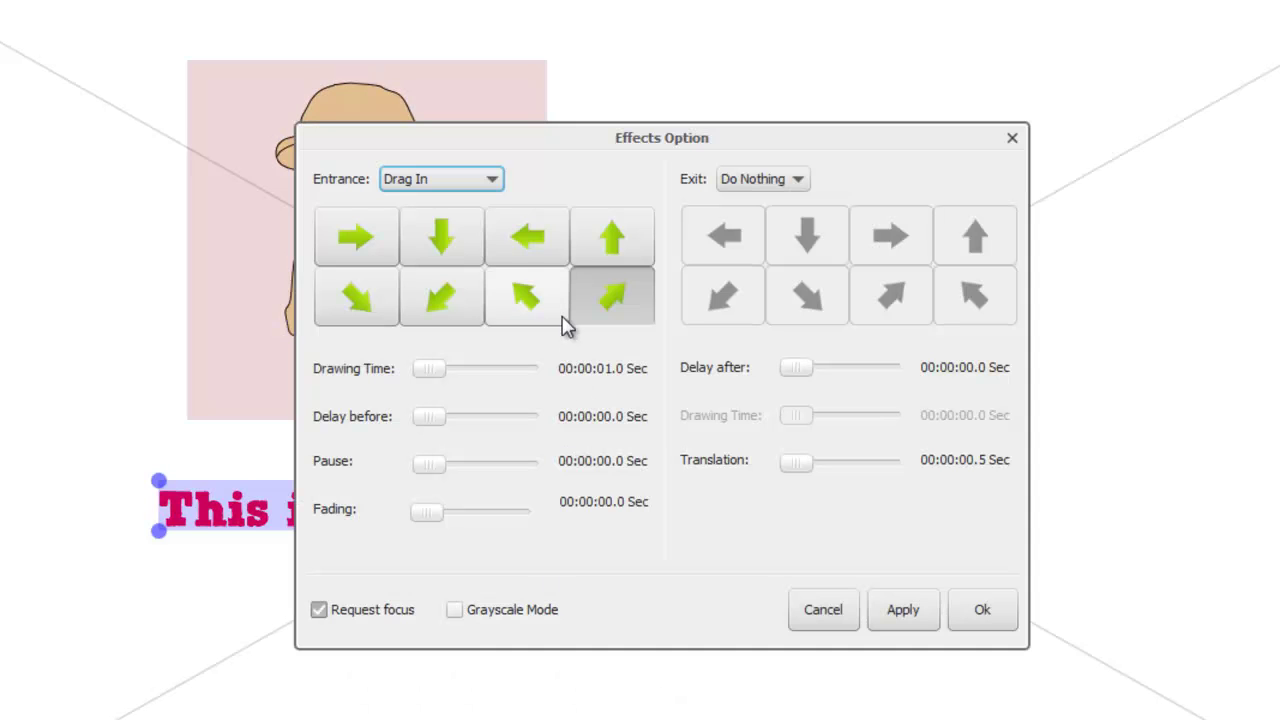
pyautogui.click(491, 181)
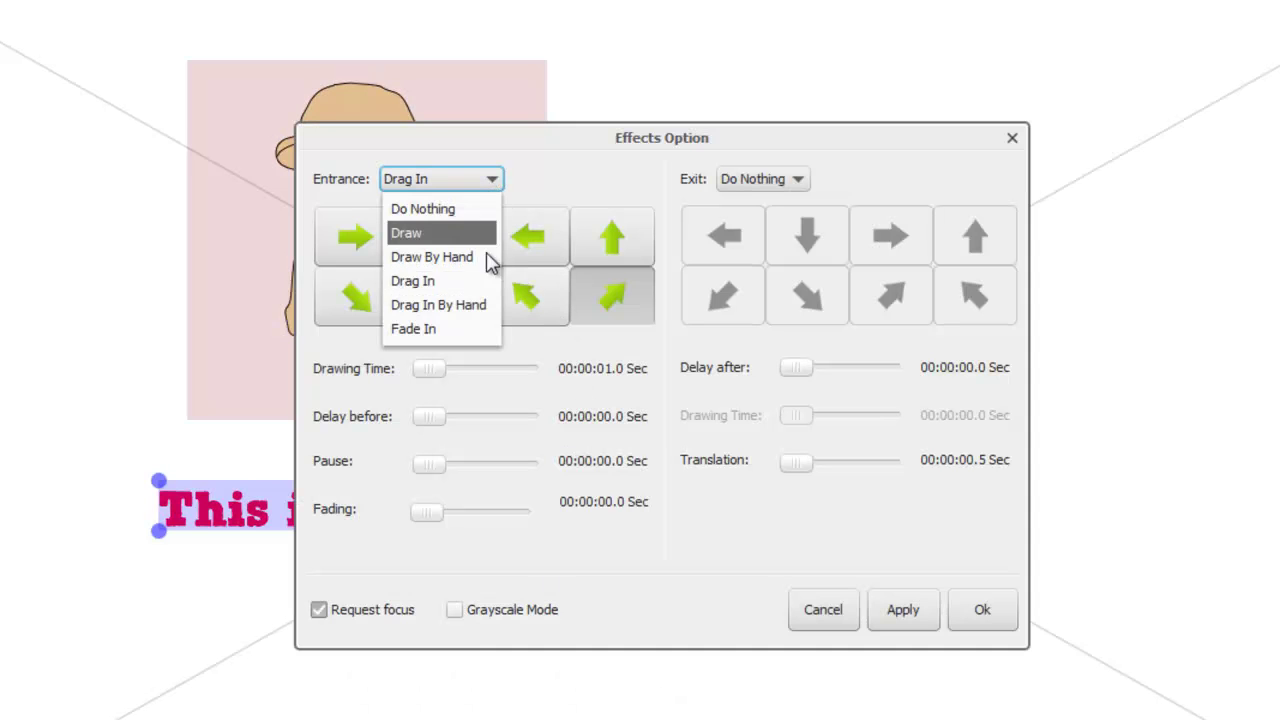
pyautogui.click(445, 306)
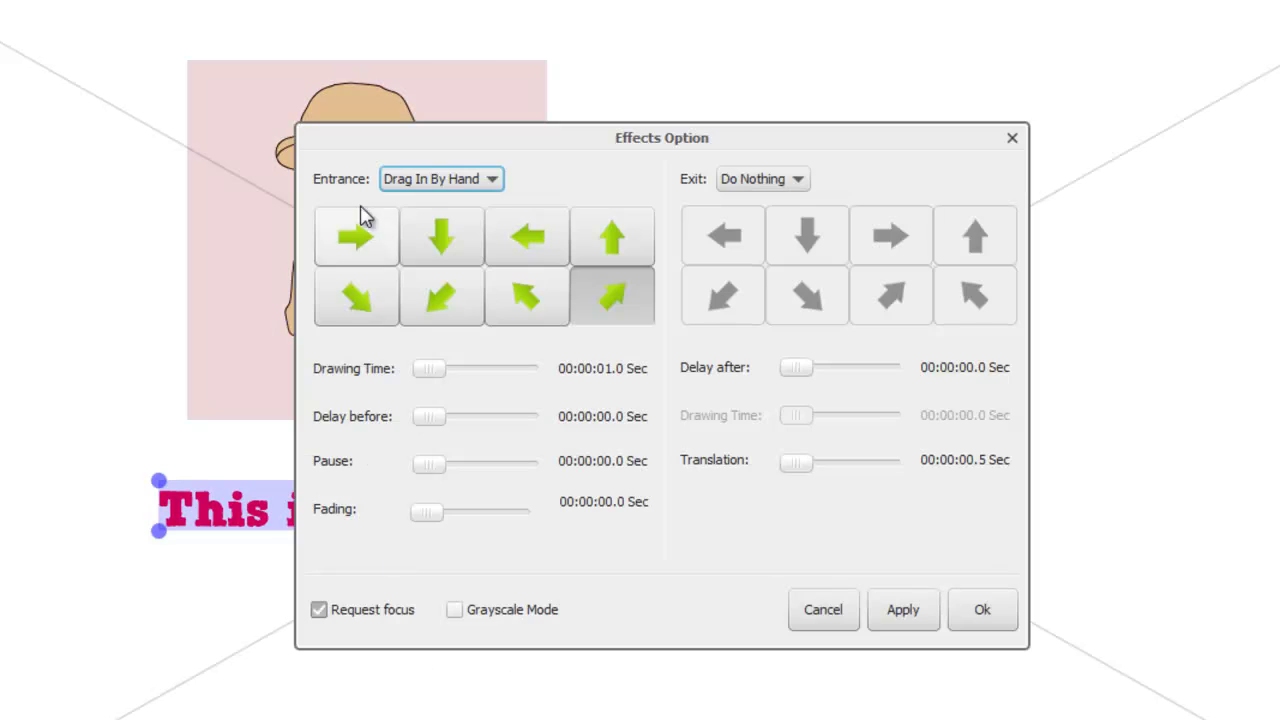
# - Change the caption's entrance effect to Fade In and apply it
pyautogui.click(491, 179)
pyautogui.click(432, 330)
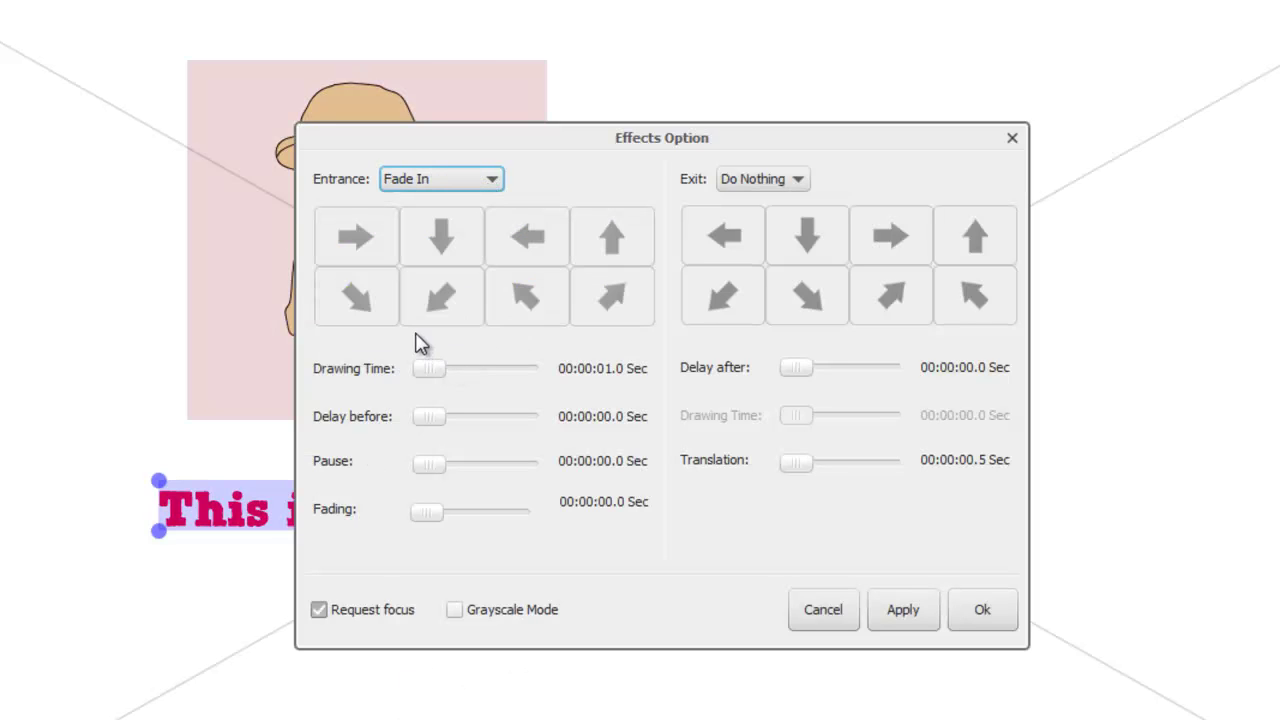
pyautogui.click(880, 618)
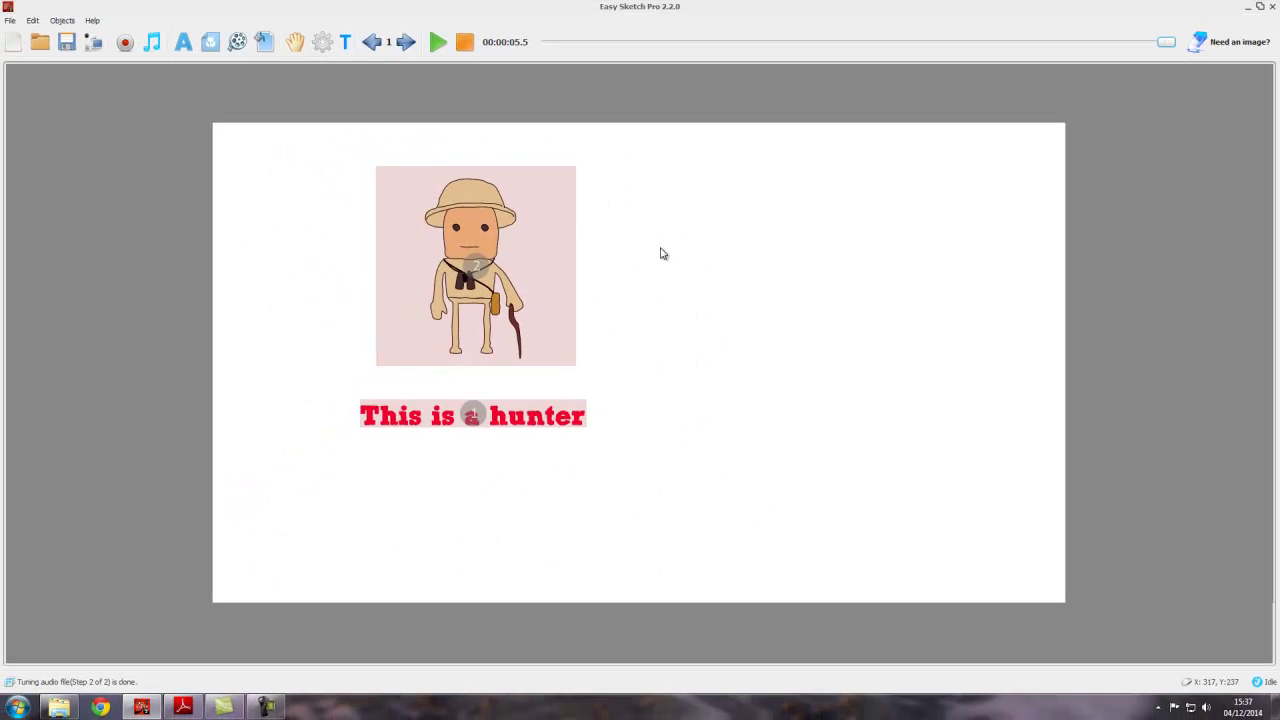
# - Give the red 'This is a hunter' text a Fade Out exit with 00:00:02.0 drawing time
pyautogui.click(538, 425)
pyautogui.rightClick(538, 425)
pyautogui.click(586, 607)
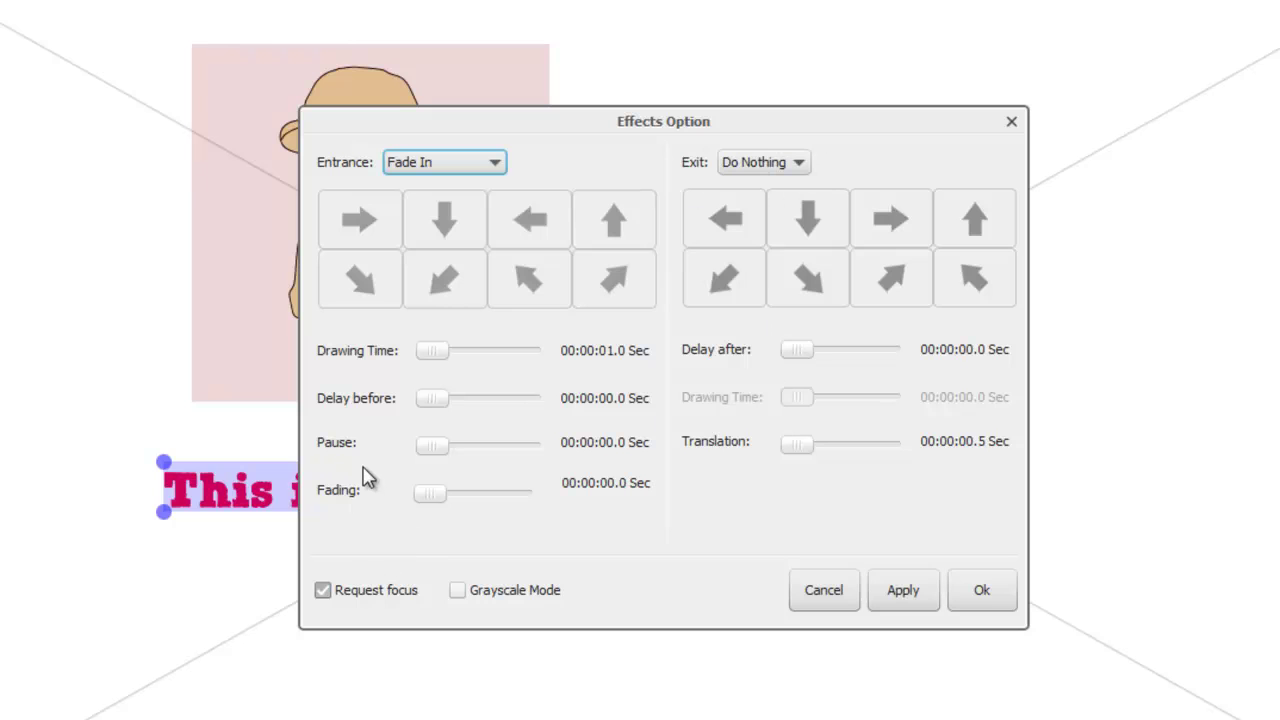
pyautogui.click(799, 164)
pyautogui.click(762, 218)
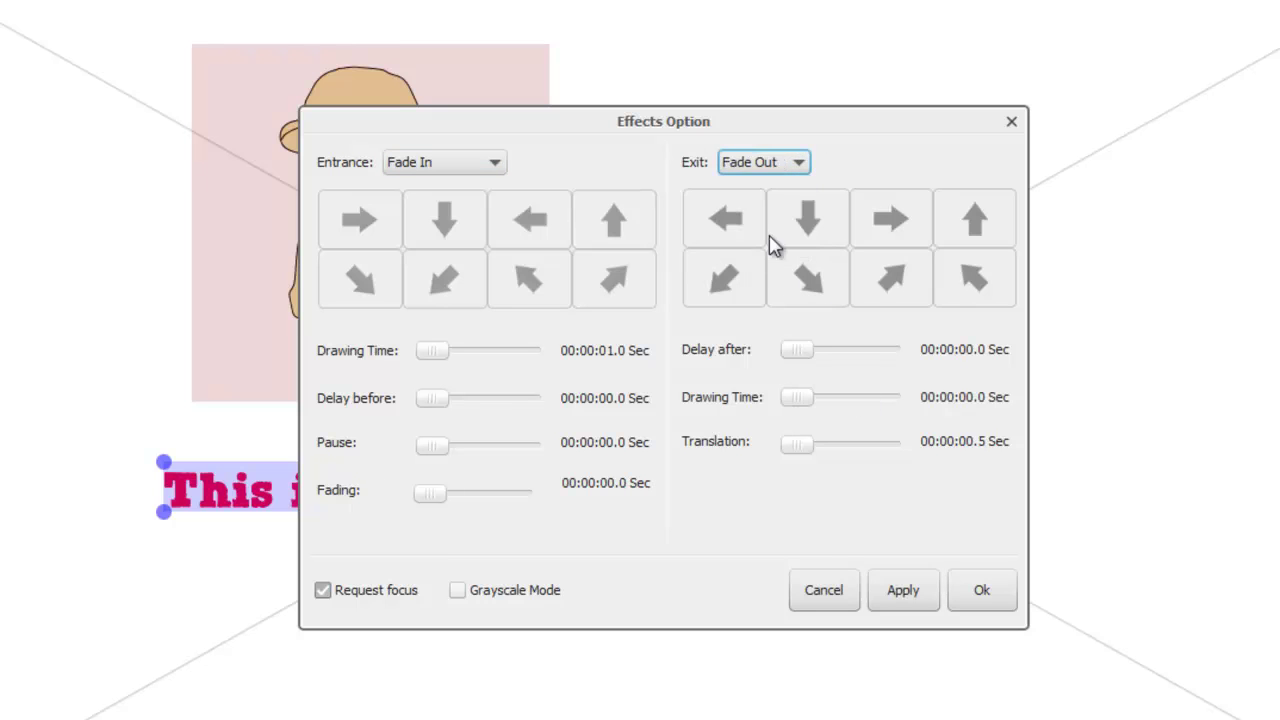
pyautogui.click(955, 398)
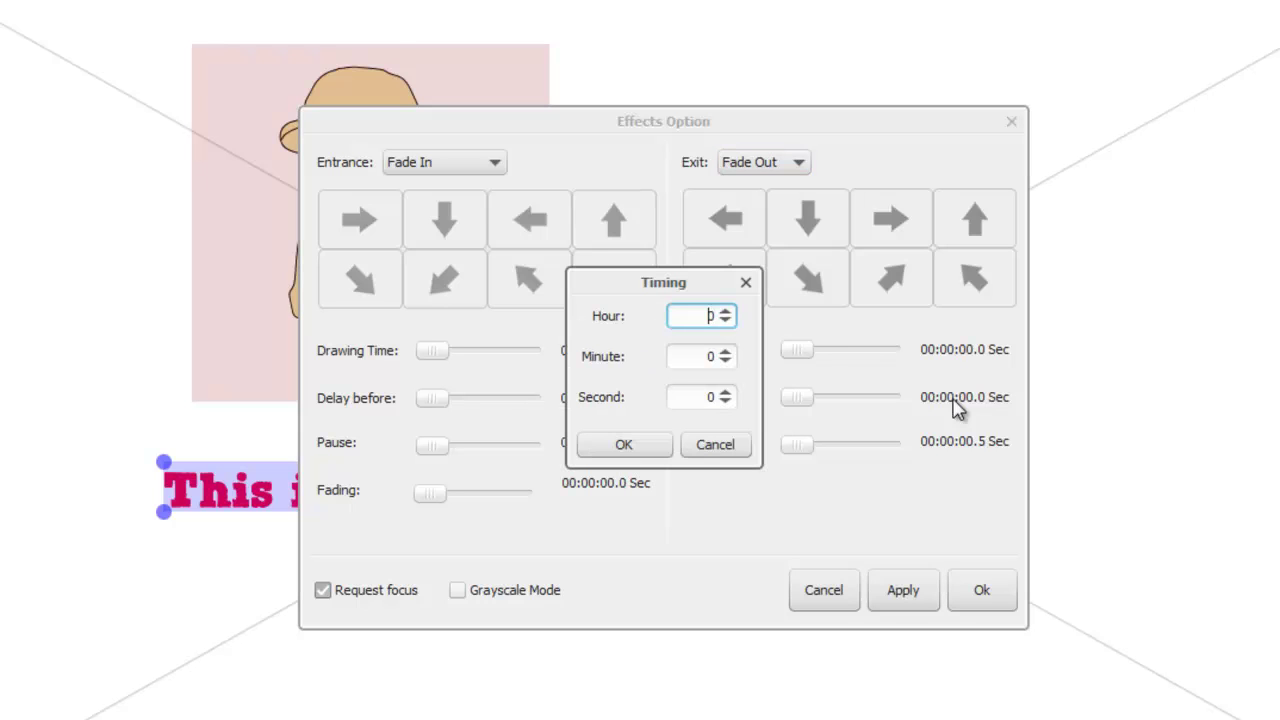
pyautogui.click(726, 394)
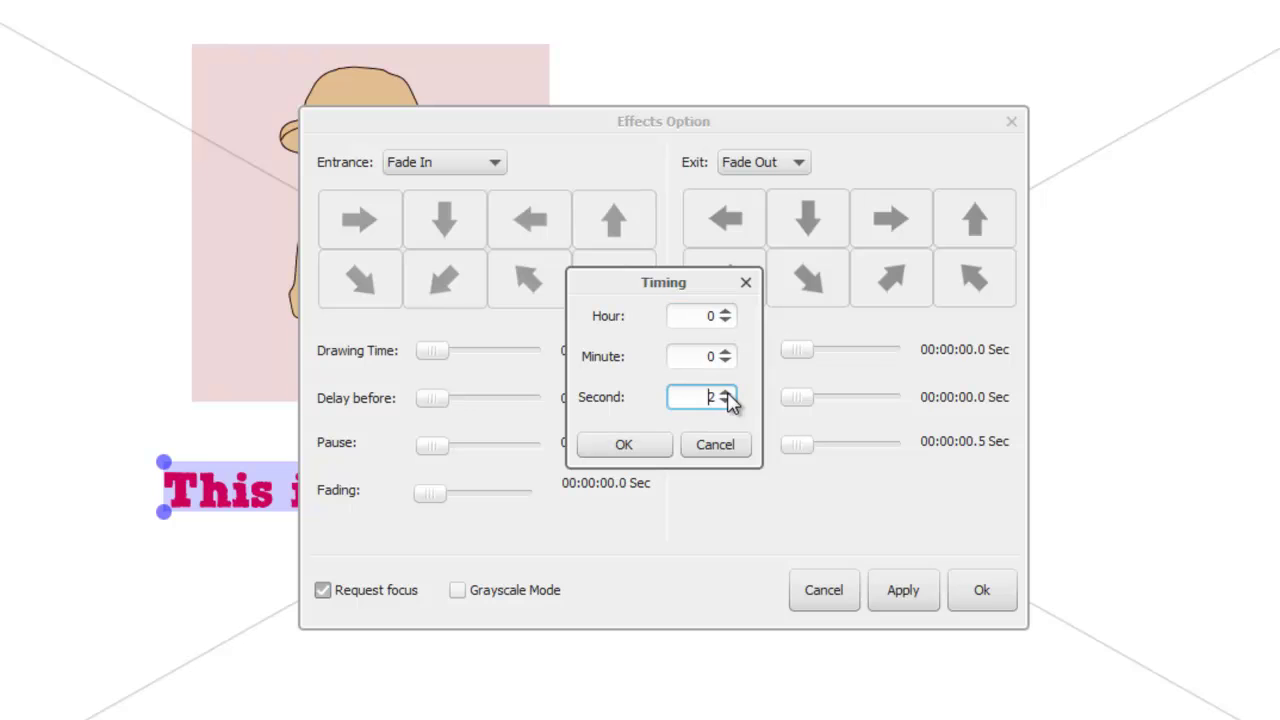
pyautogui.click(726, 401)
pyautogui.click(624, 444)
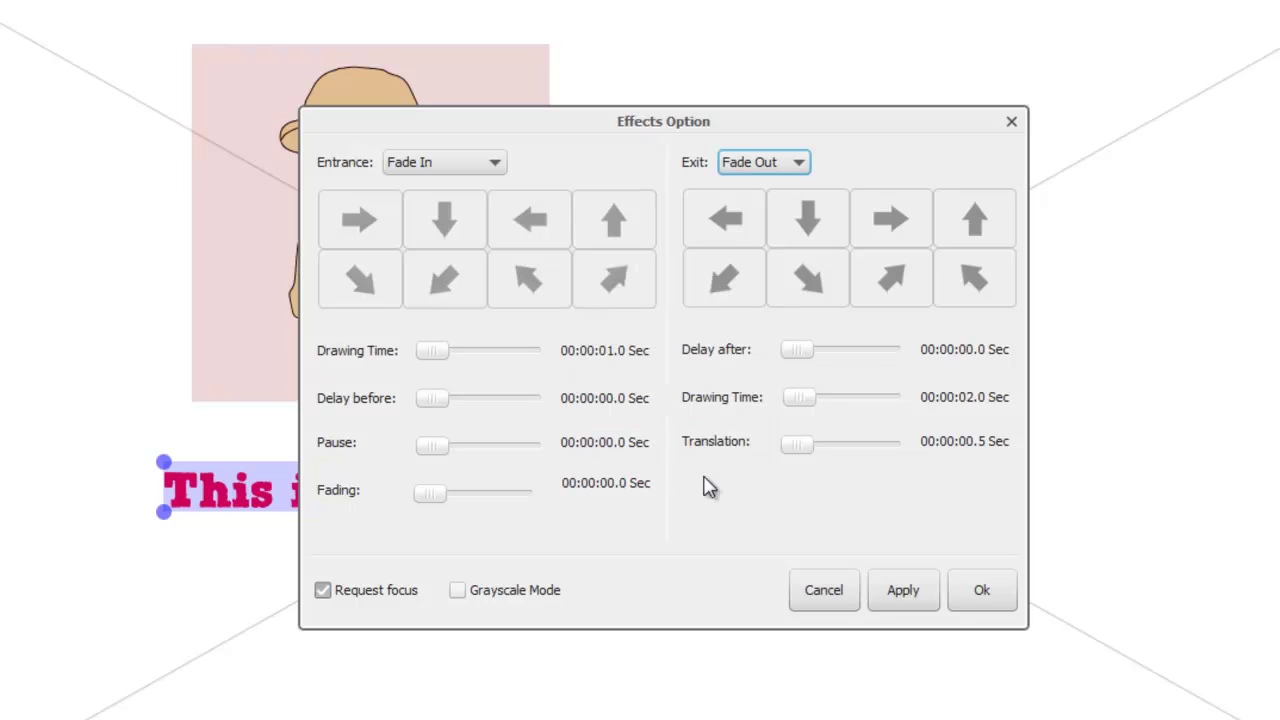
pyautogui.click(903, 593)
pyautogui.click(990, 594)
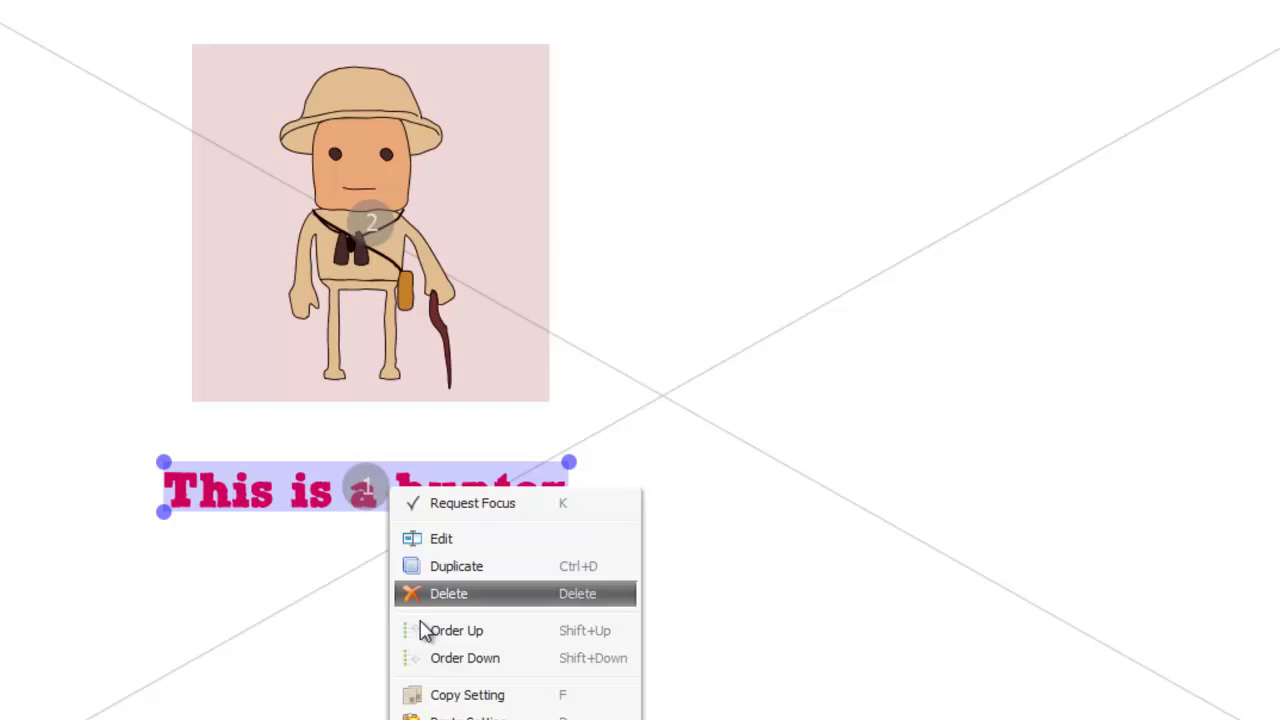
# - Change the red text's exit to Drag Out toward the lower right with 1-second drawing time
pyautogui.click(405, 535)
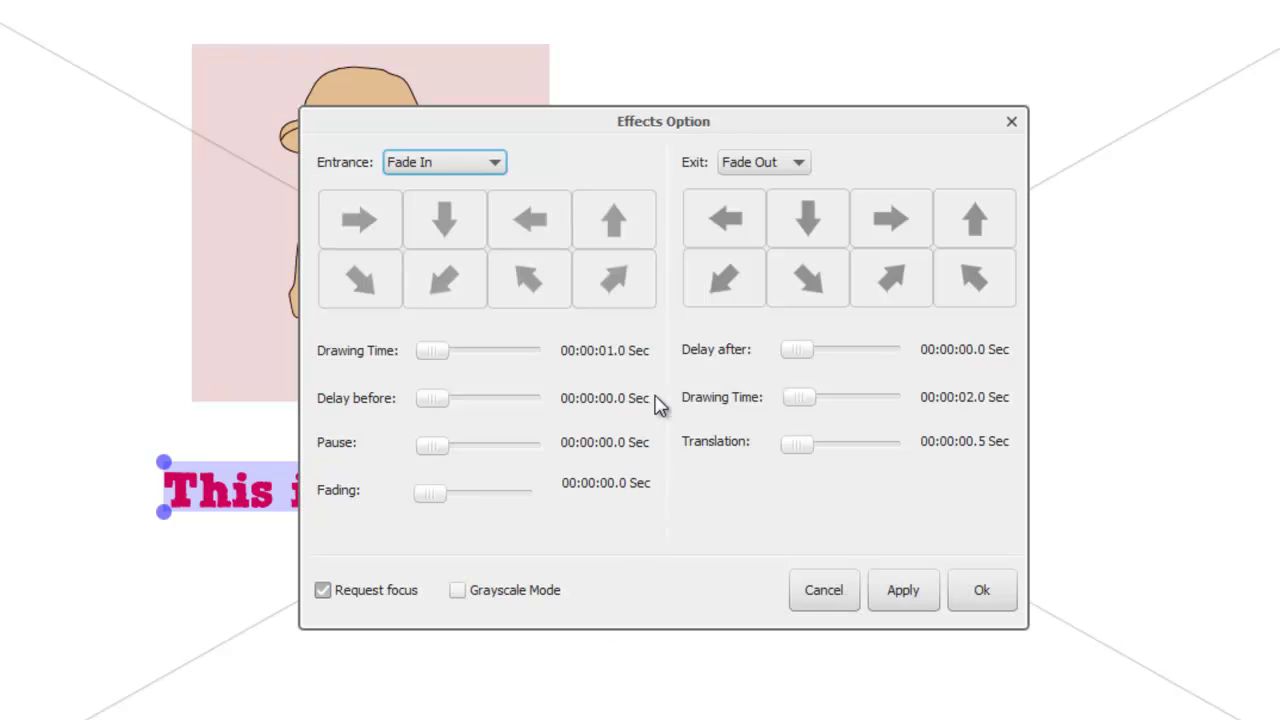
pyautogui.click(801, 163)
pyautogui.click(764, 240)
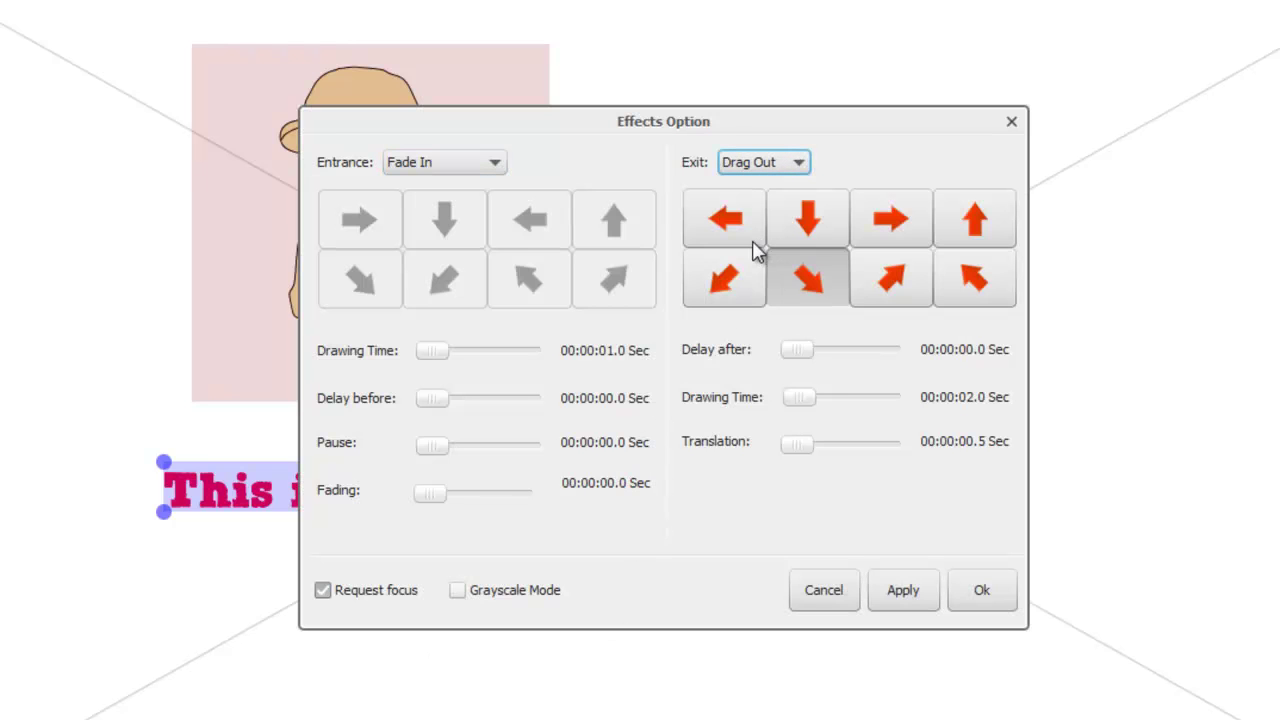
pyautogui.click(960, 404)
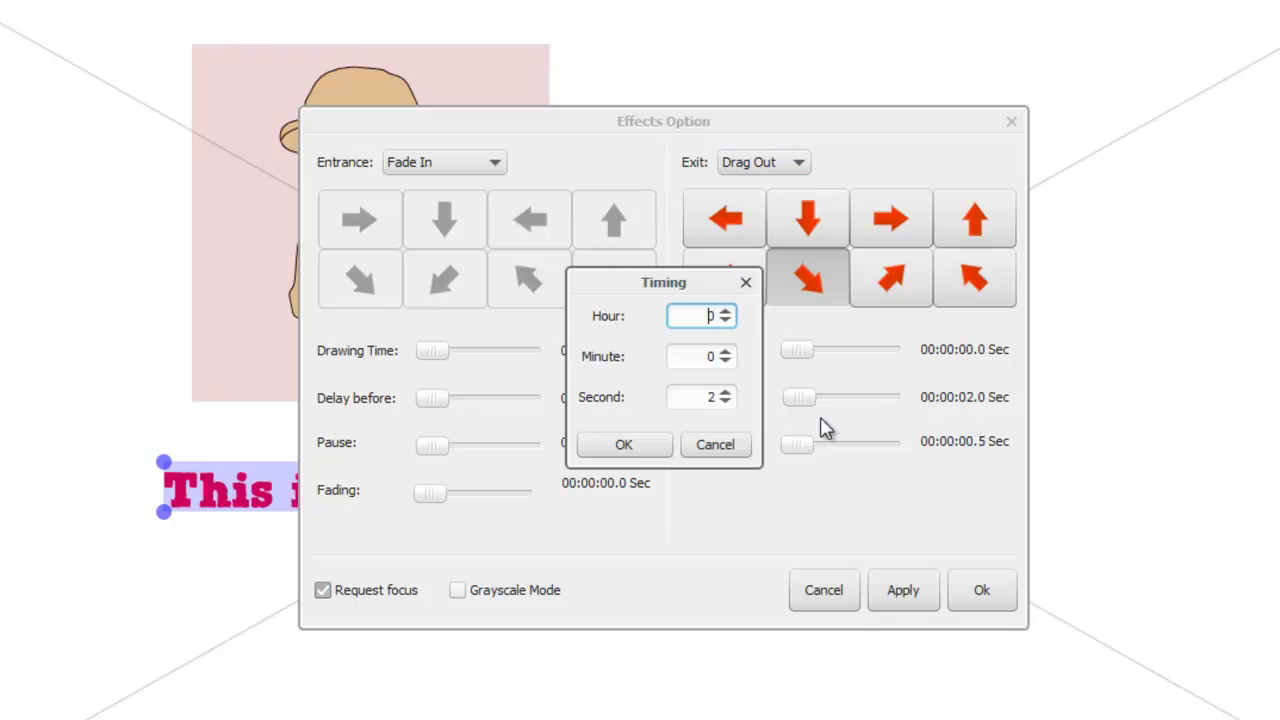
pyautogui.click(725, 402)
pyautogui.click(727, 402)
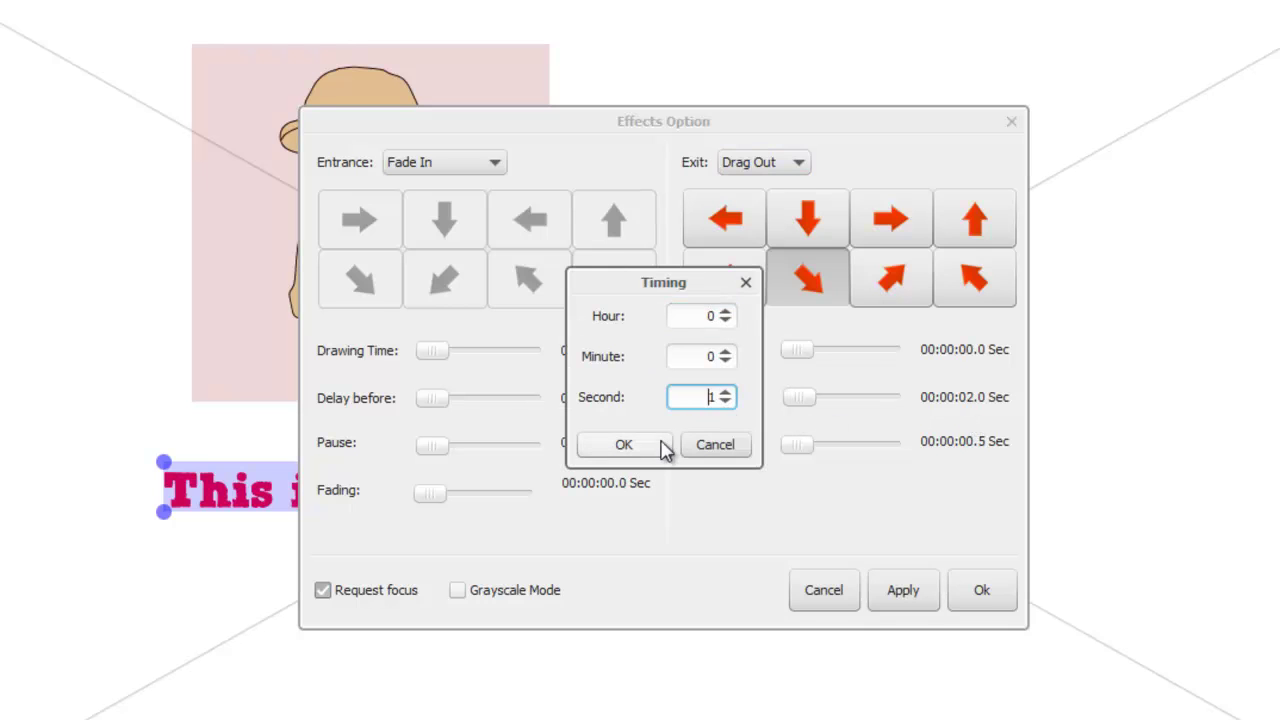
pyautogui.click(658, 446)
pyautogui.click(900, 592)
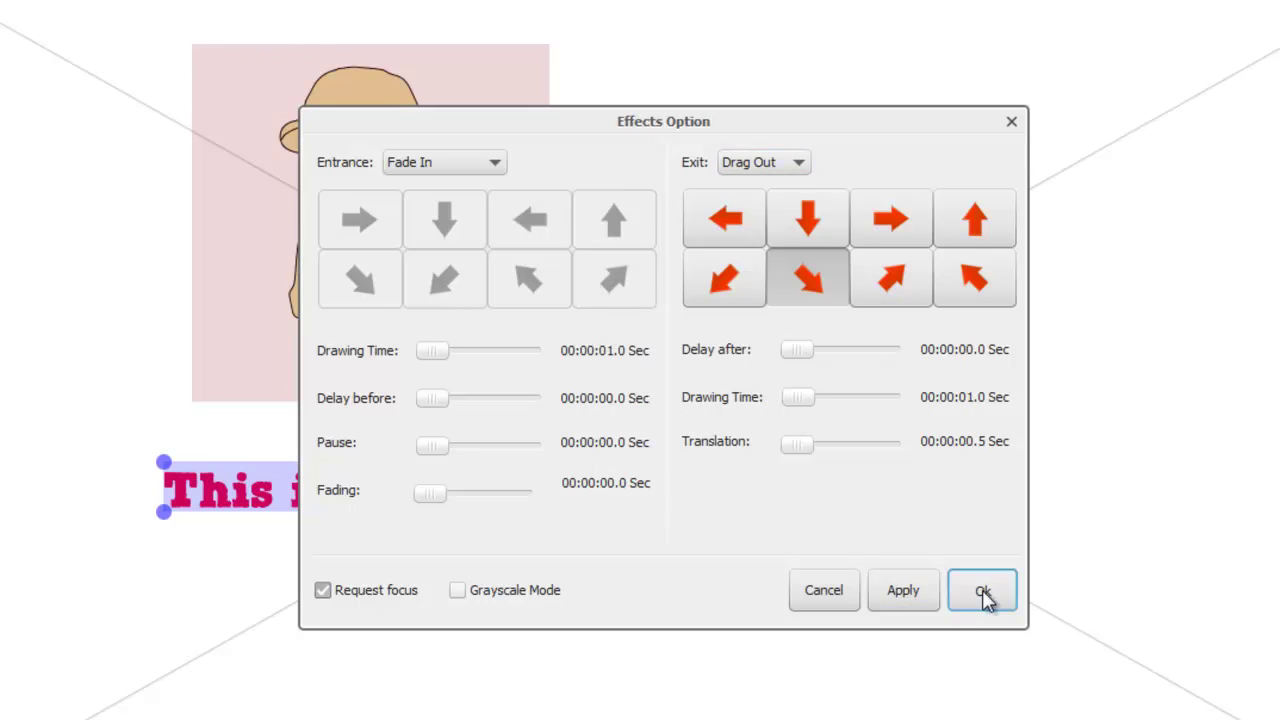
pyautogui.click(982, 591)
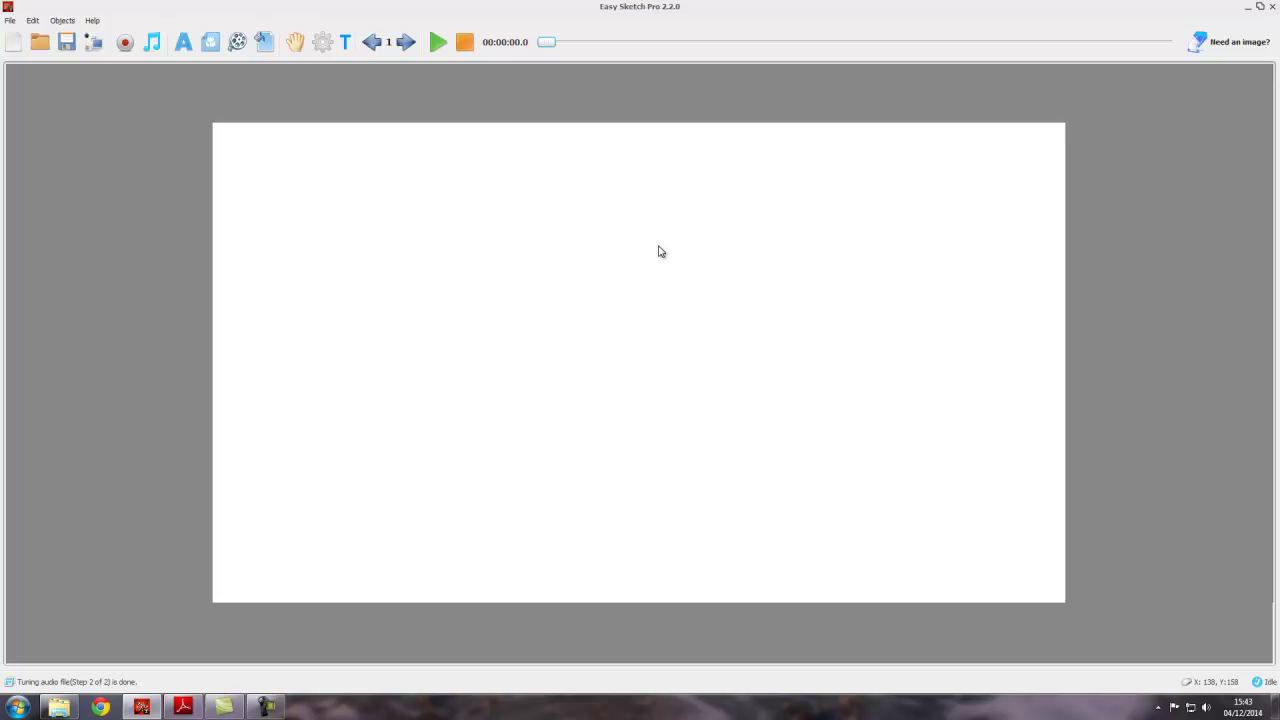
# - Create a new text object and enter 'Hello World !' in red Tahoma 40
pyautogui.click(186, 43)
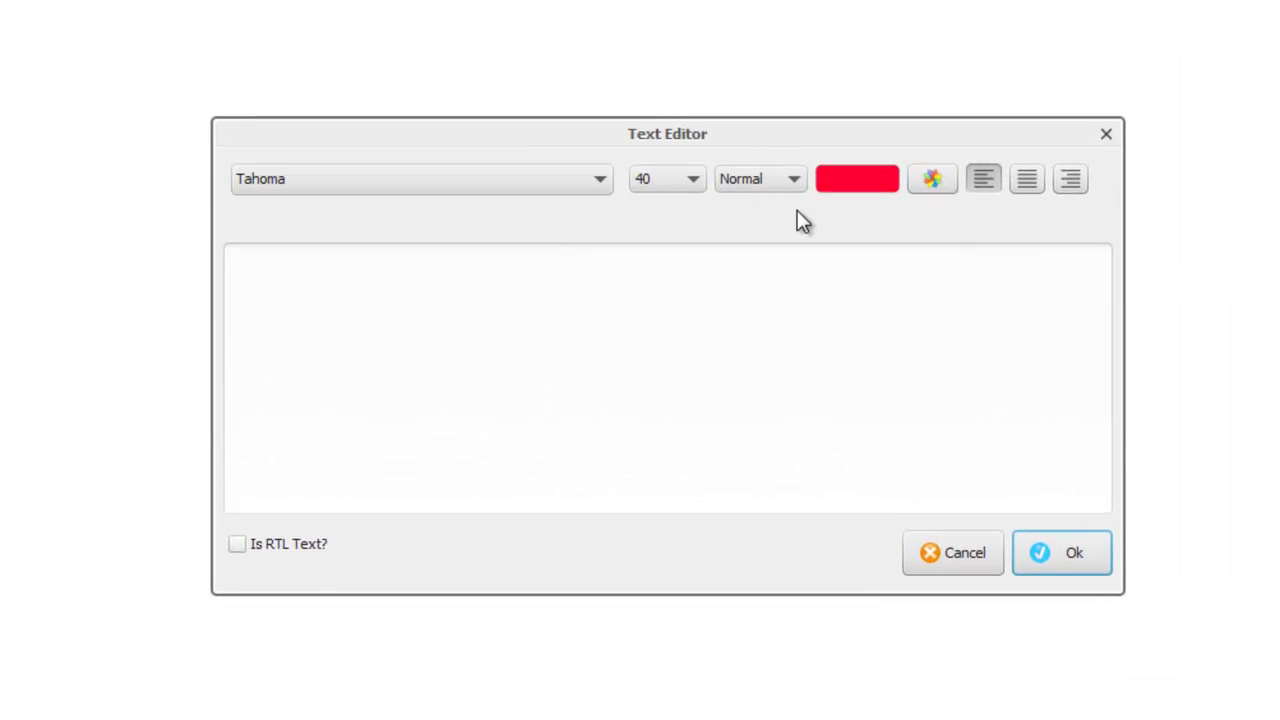
pyautogui.click(322, 265)
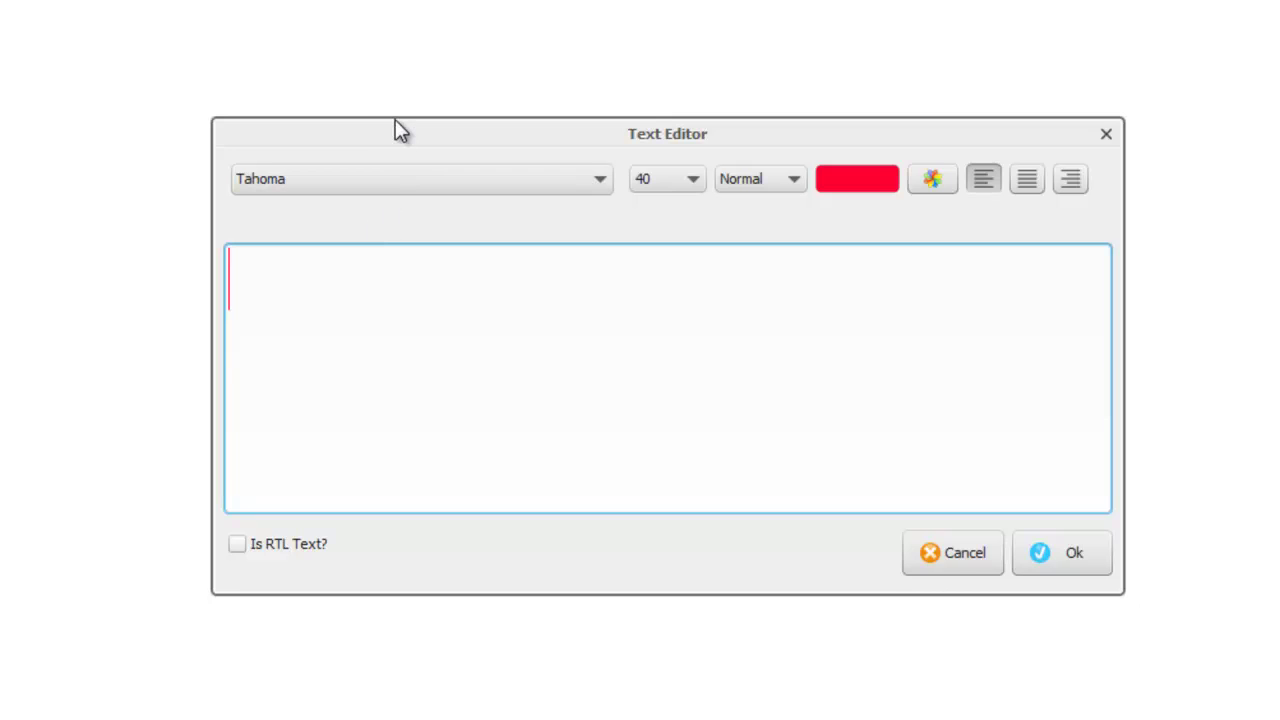
pyautogui.write('Hello')
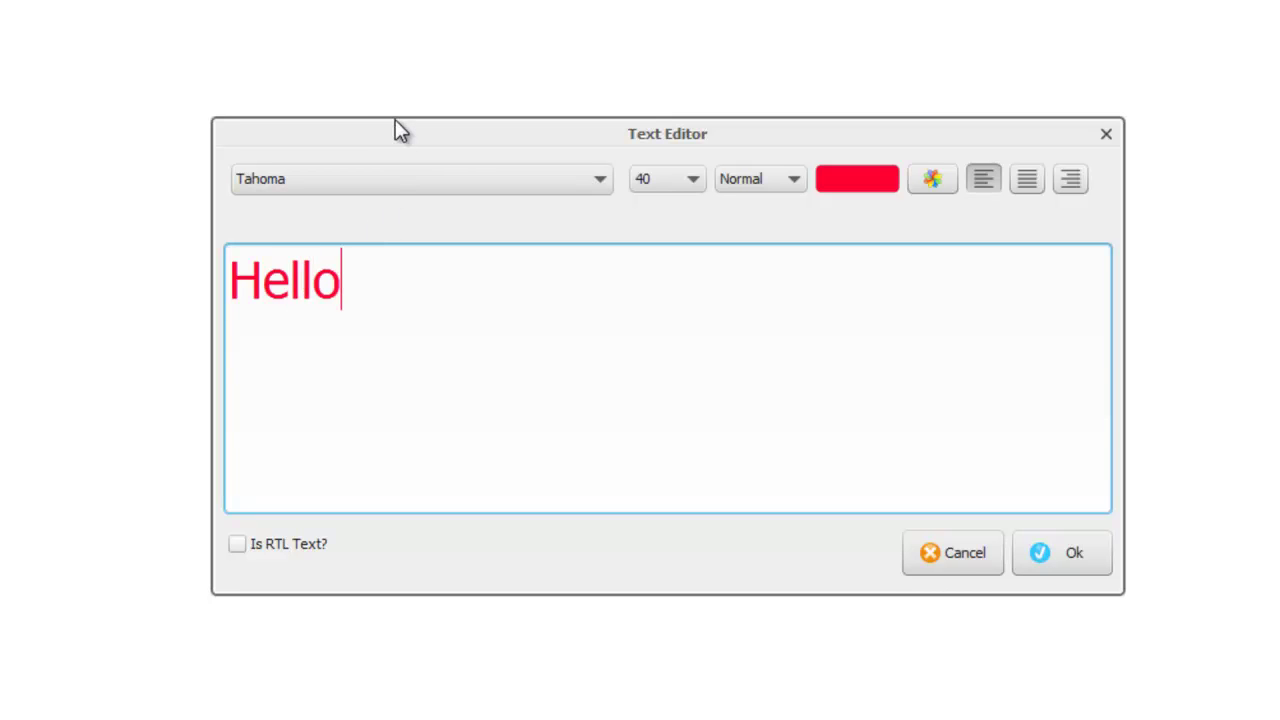
pyautogui.write(' World !')
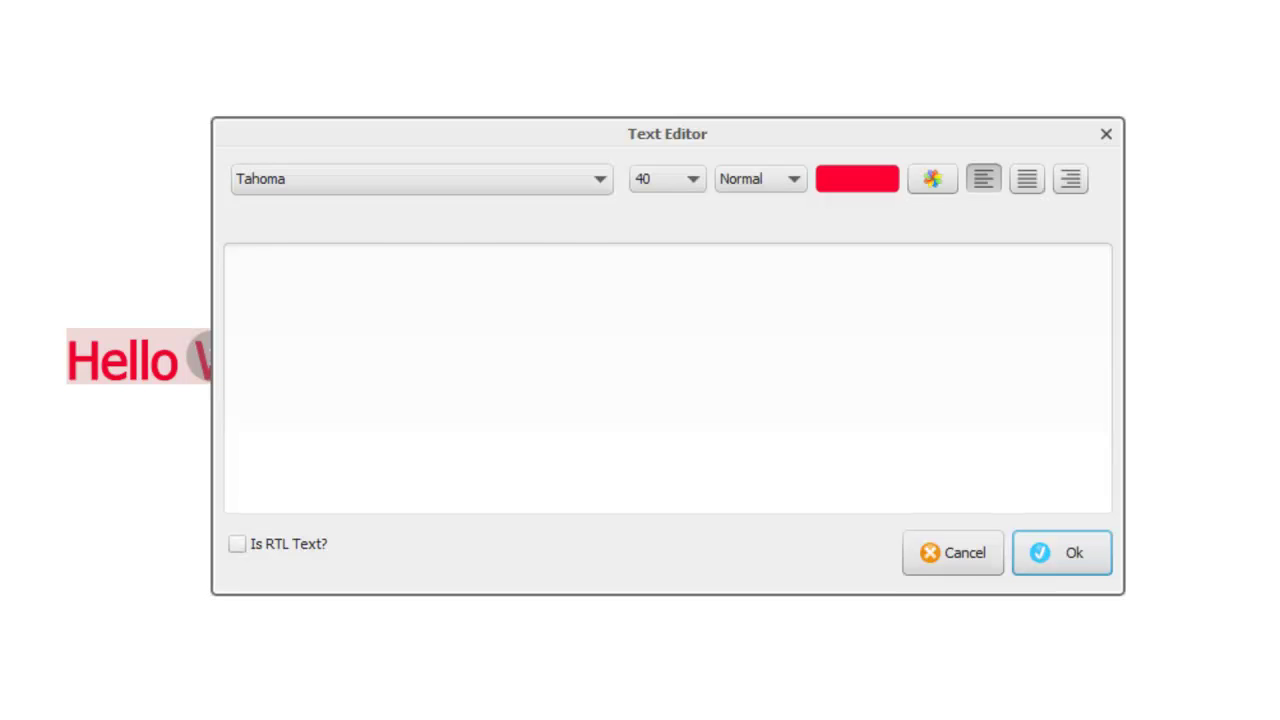
# - Add a second 'Hello World !' text in the Sketch Rockwell font to the canvas
pyautogui.click(600, 179)
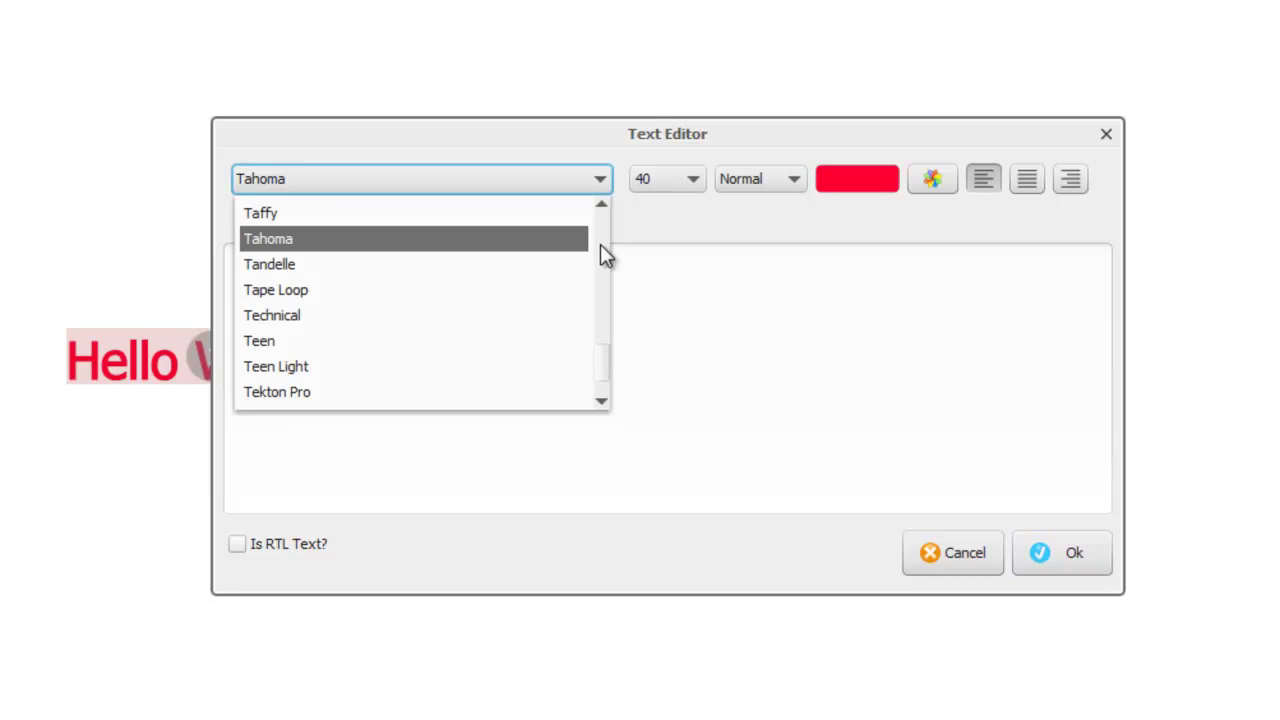
pyautogui.scroll(3, 600, 257)
pyautogui.scroll(5, 601, 246)
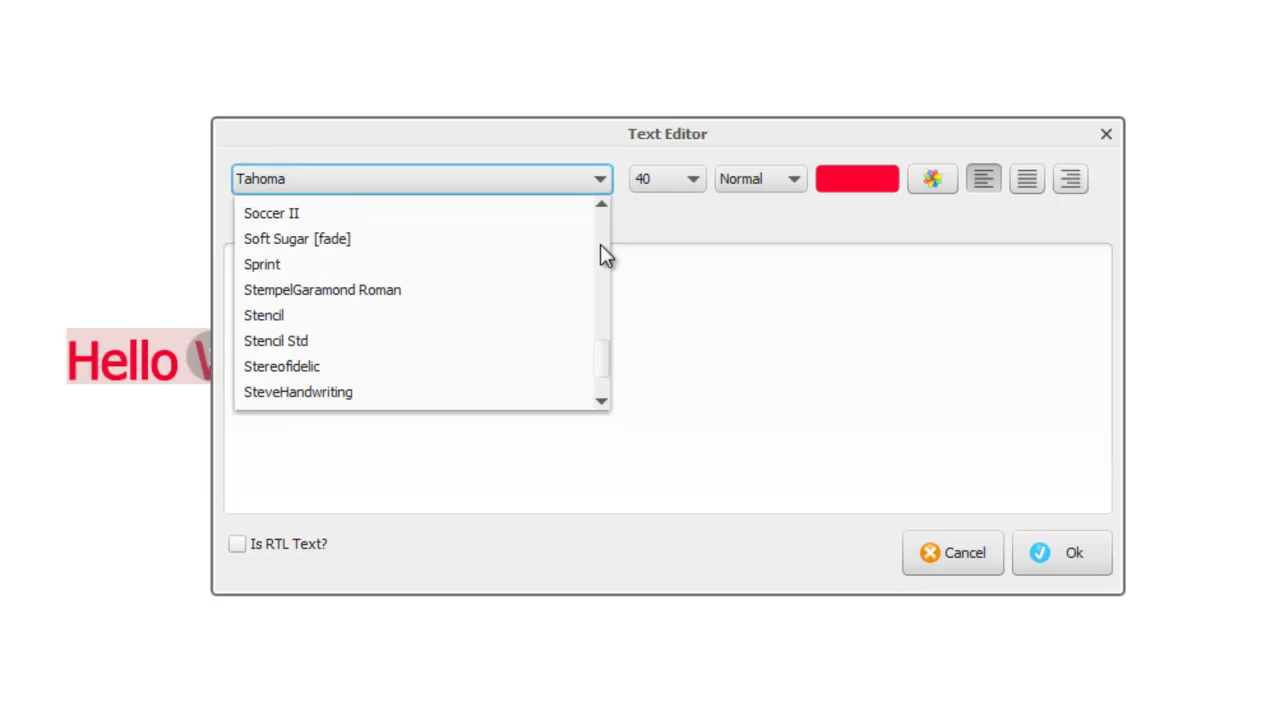
pyautogui.scroll(3, 601, 250)
pyautogui.click(360, 264)
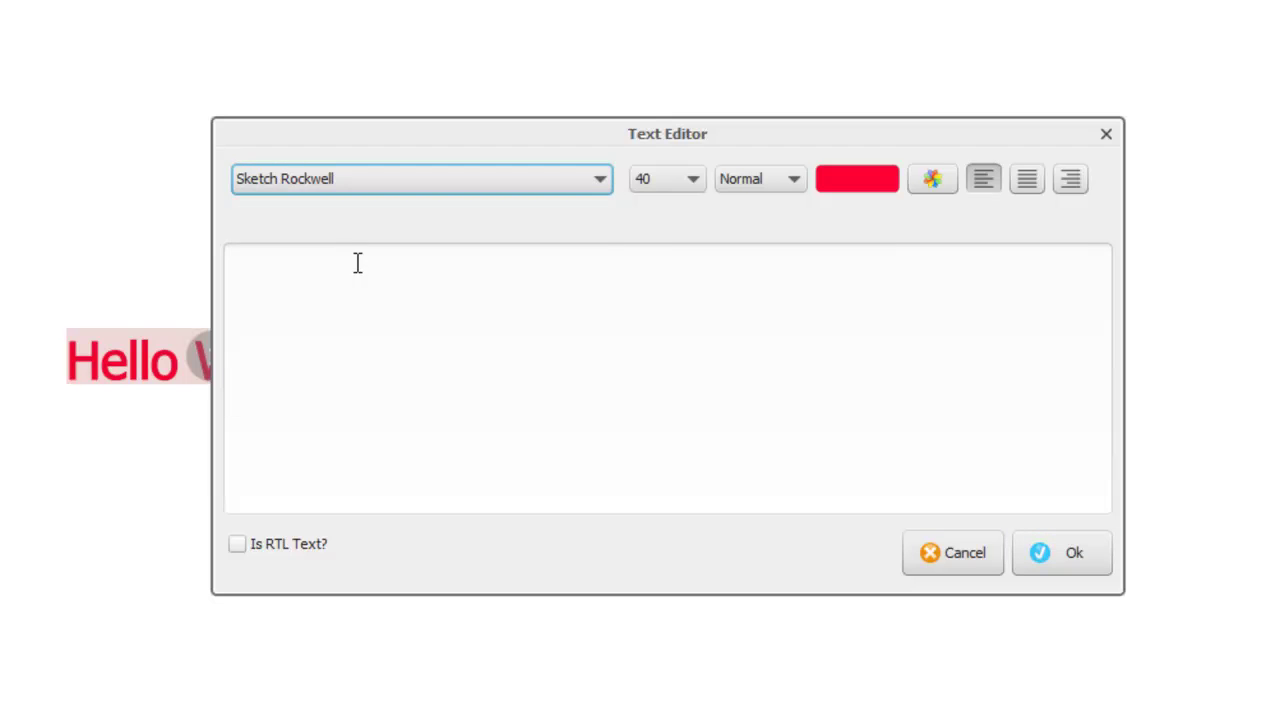
pyautogui.click(269, 260)
pyautogui.write('Hel')
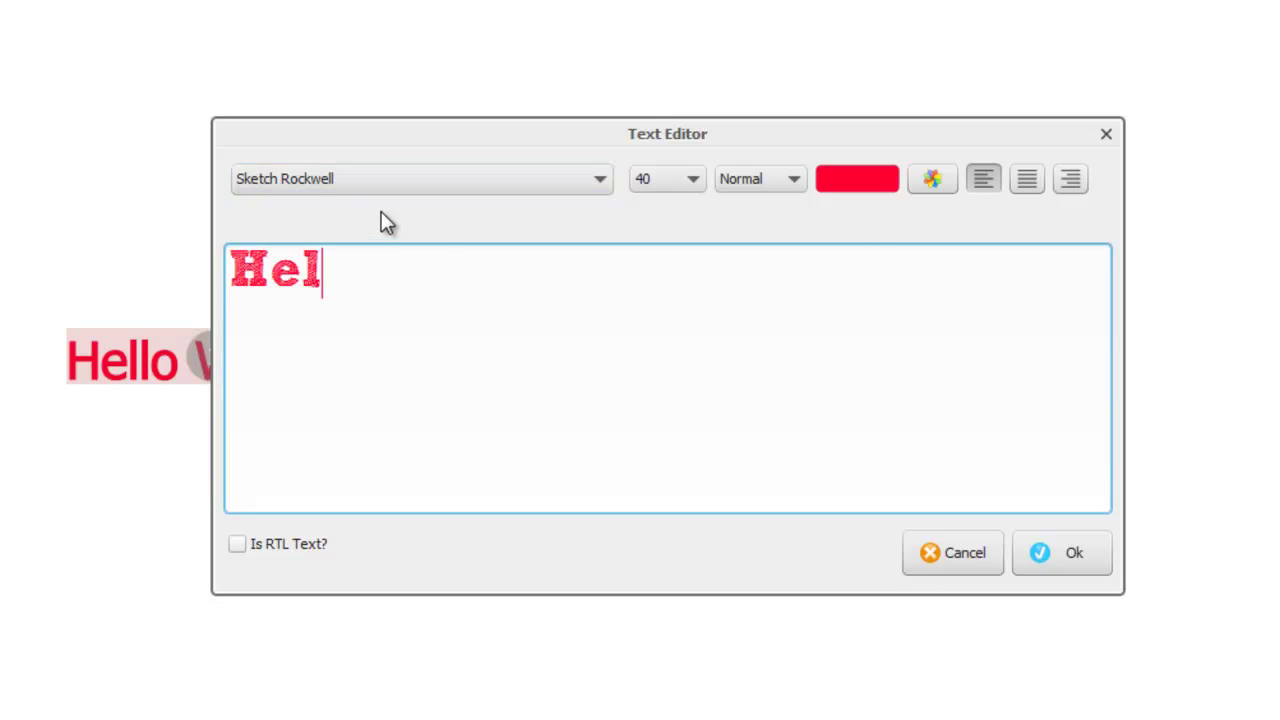
pyautogui.write('lo World !')
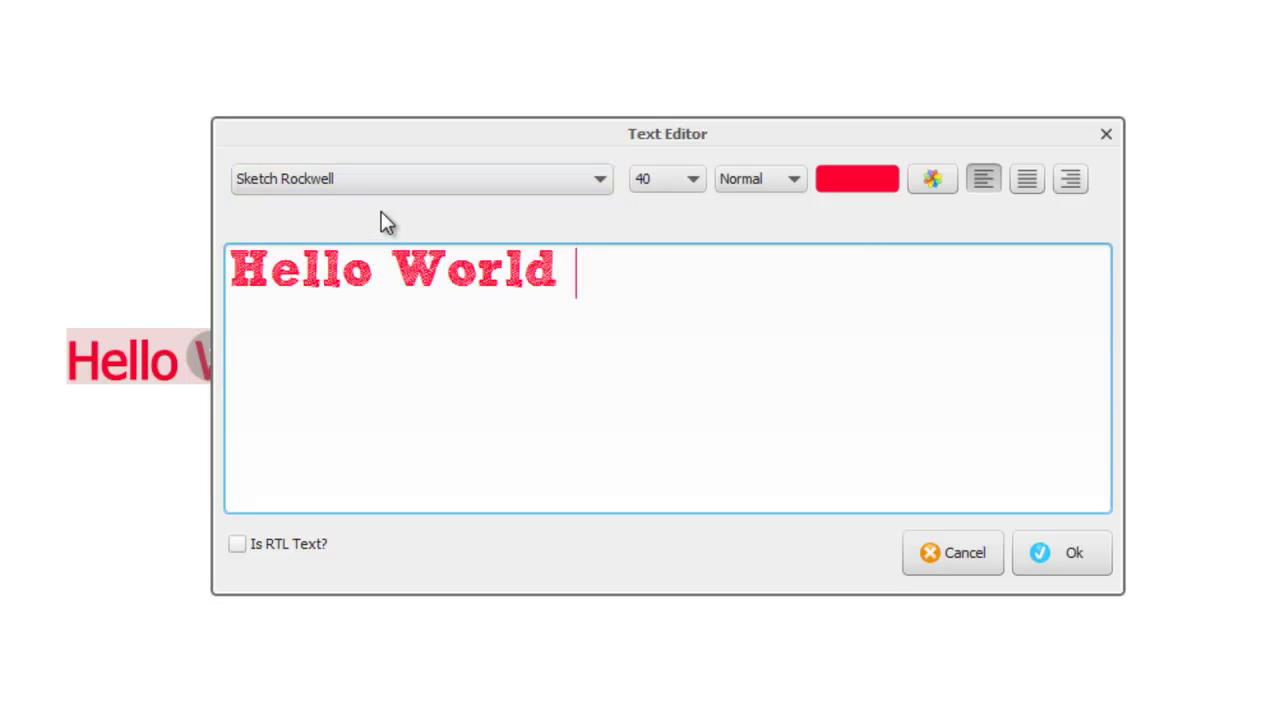
pyautogui.click(1094, 560)
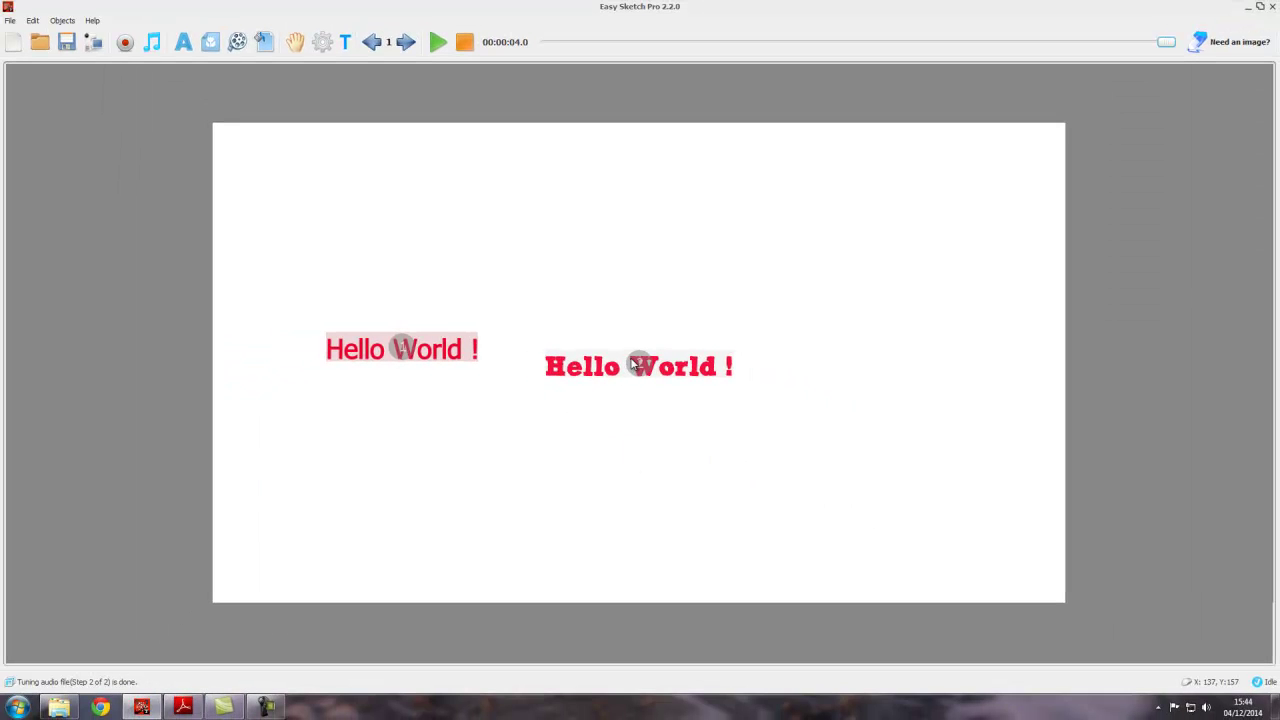
# - Select the Sketch Rockwell 'Hello World !' text and play the sketch to compare it with Tahoma
pyautogui.click(669, 347)
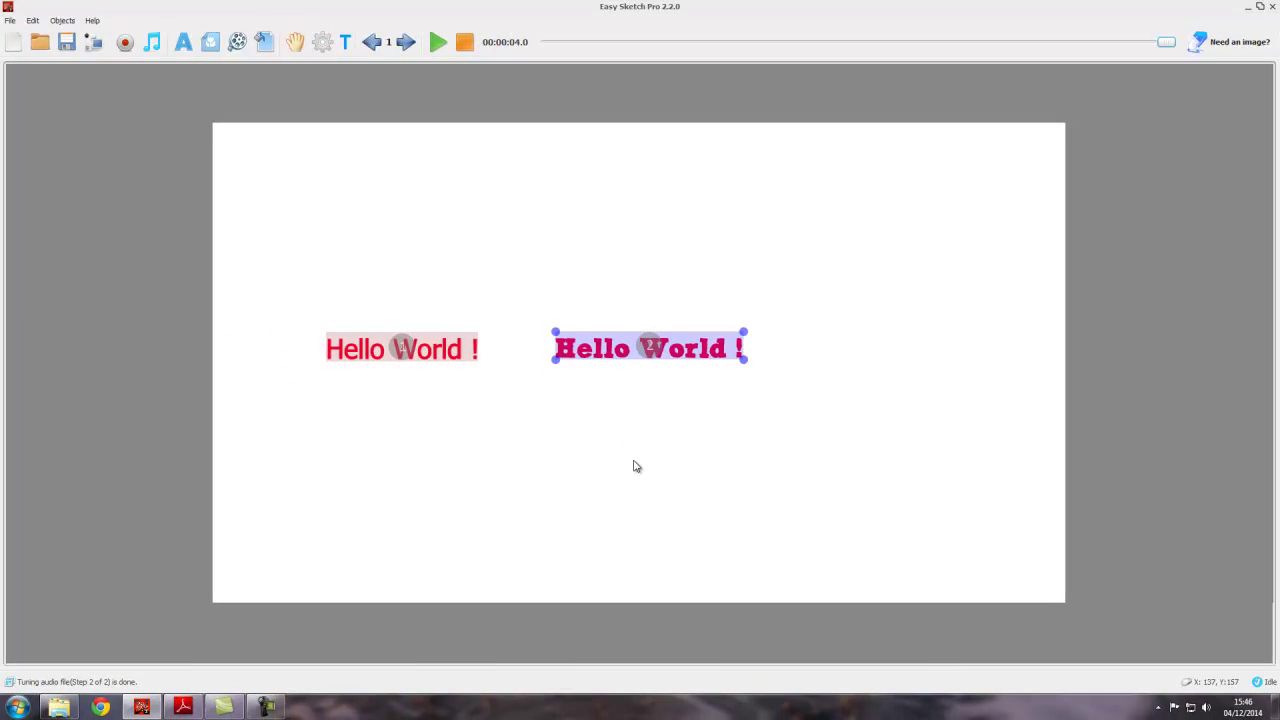
pyautogui.click(437, 42)
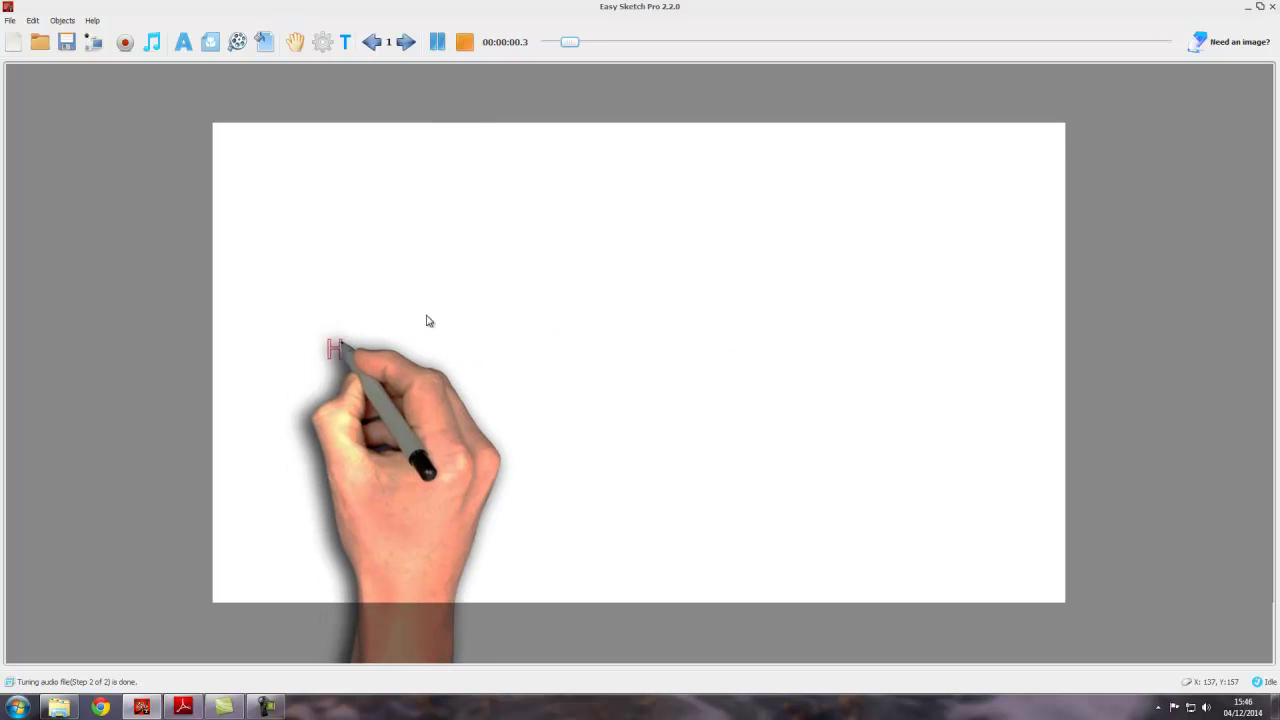